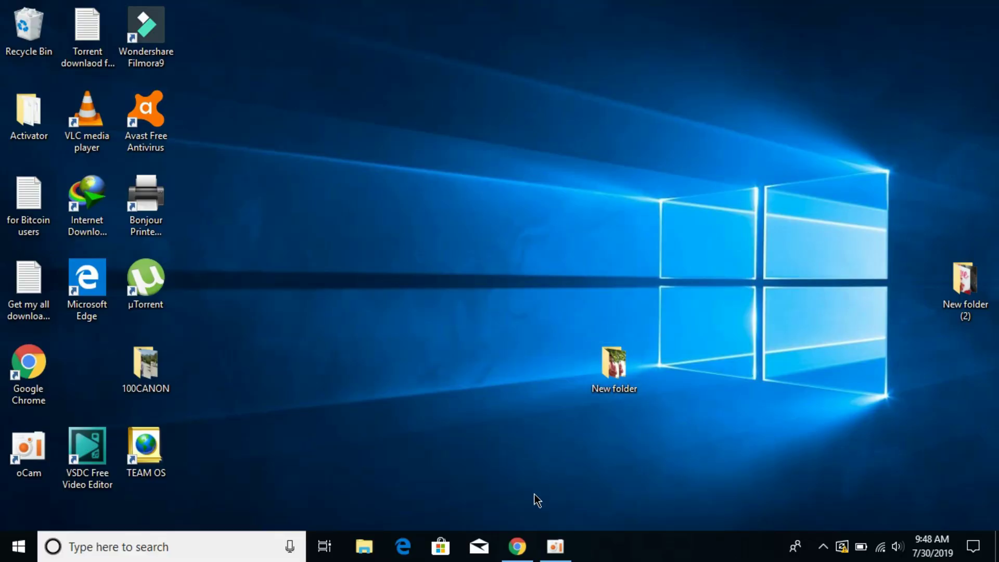
Step: Launch Chrome and search Google for 'pubg lite download'
left_click(517, 547)
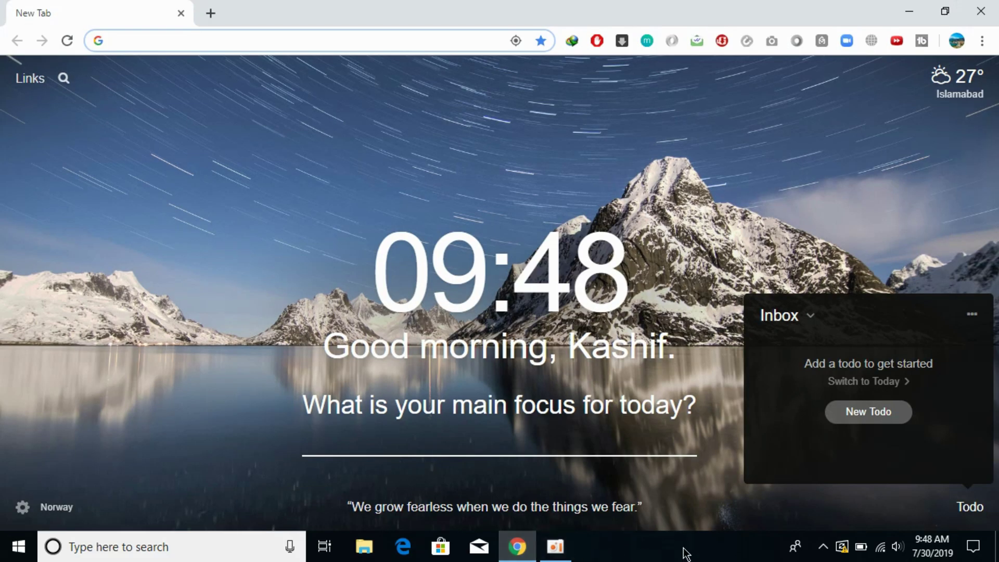
type("pu")
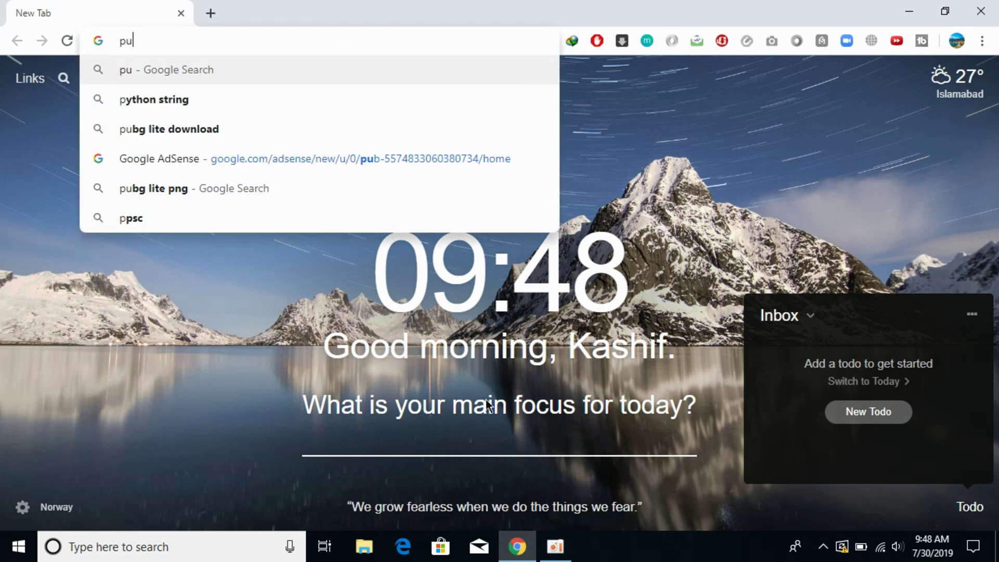
type("bg lite")
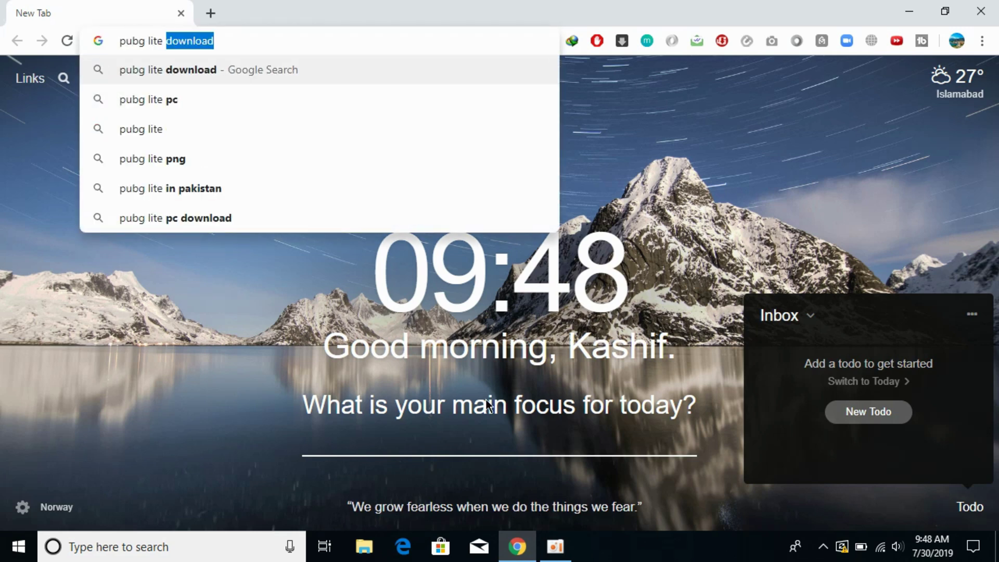
key("Return")
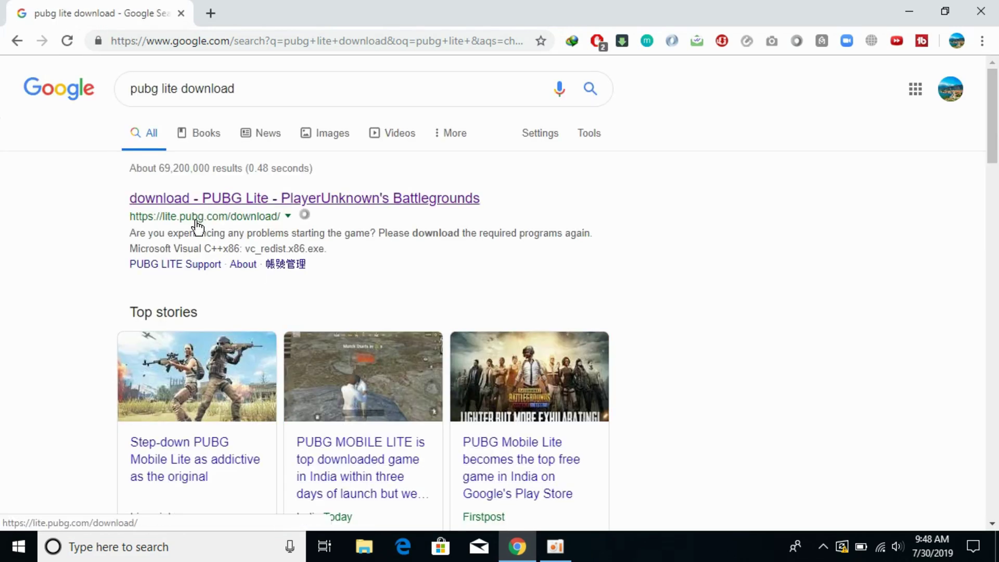
Step: Open the lite.pubg.com/download result and scroll to the Visual C++, .NET and DirectX tiles
left_click(245, 205)
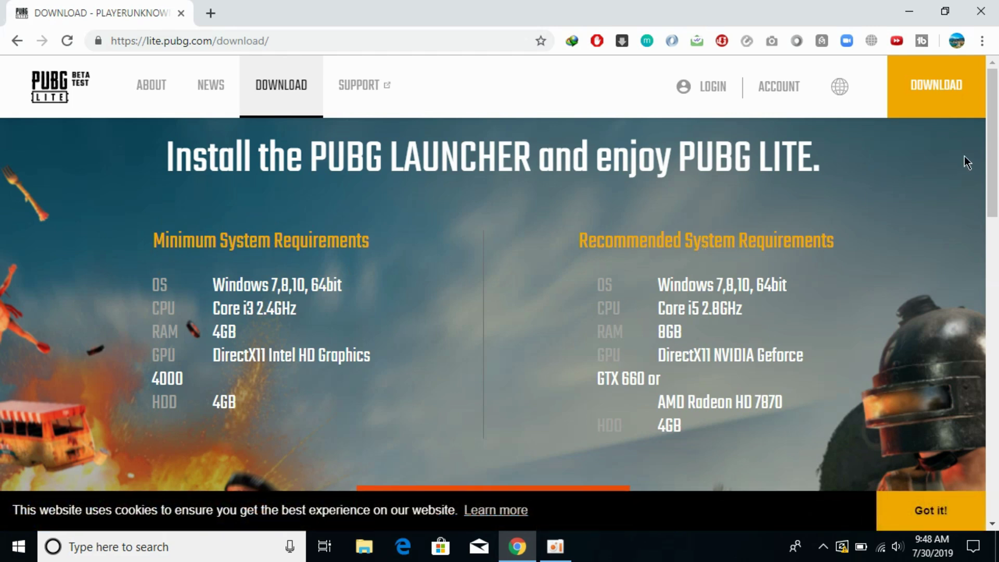
scroll(991, 156, "down", 2)
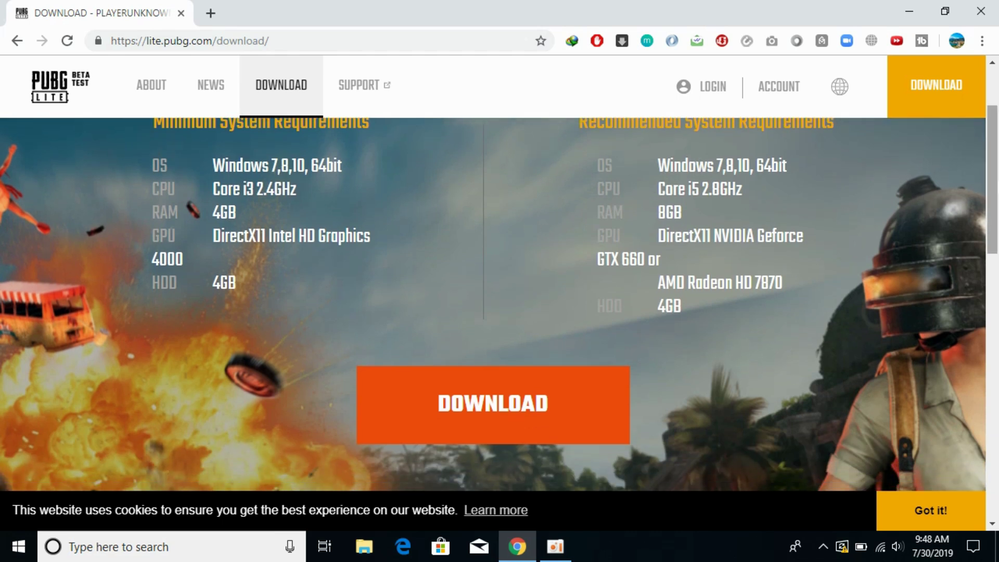
scroll(992, 180, "down", 5)
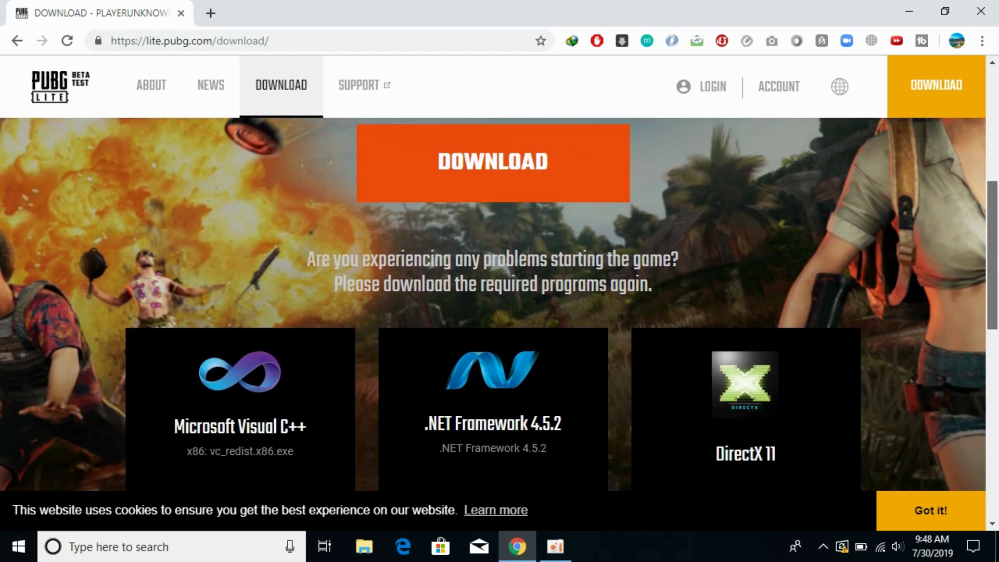
scroll(992, 260, "down", 2)
scroll(992, 281, "up", 1)
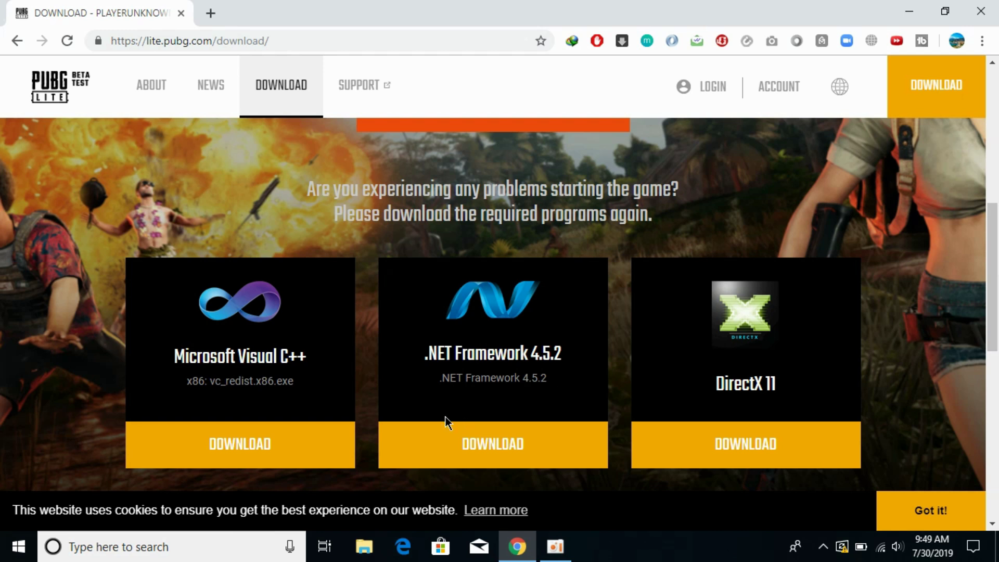
Step: Open Microsoft's Visual C++ 2015–2019 downloads page in a new tab, then minimize Chrome
left_click(273, 440)
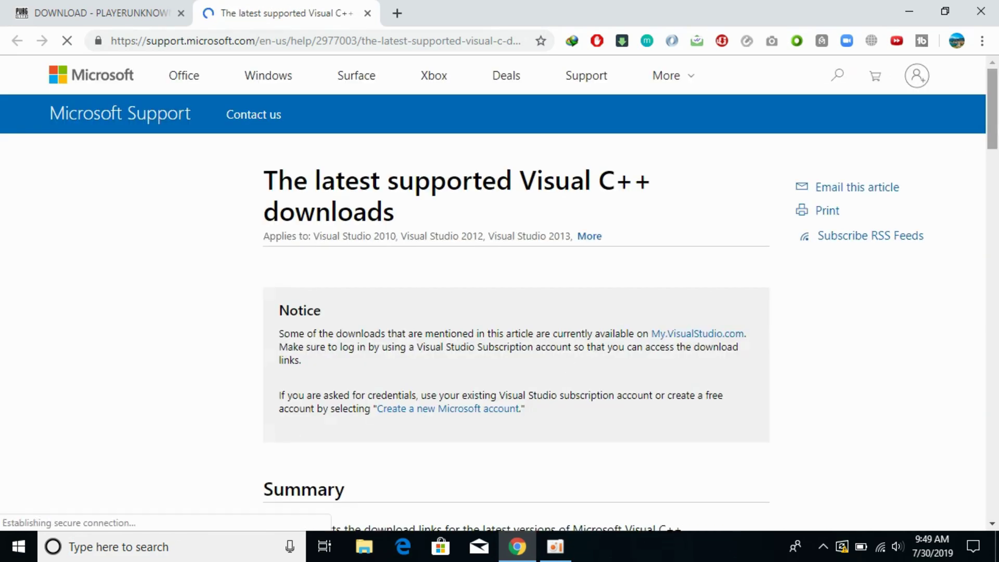
scroll(500, 292, "down", 10)
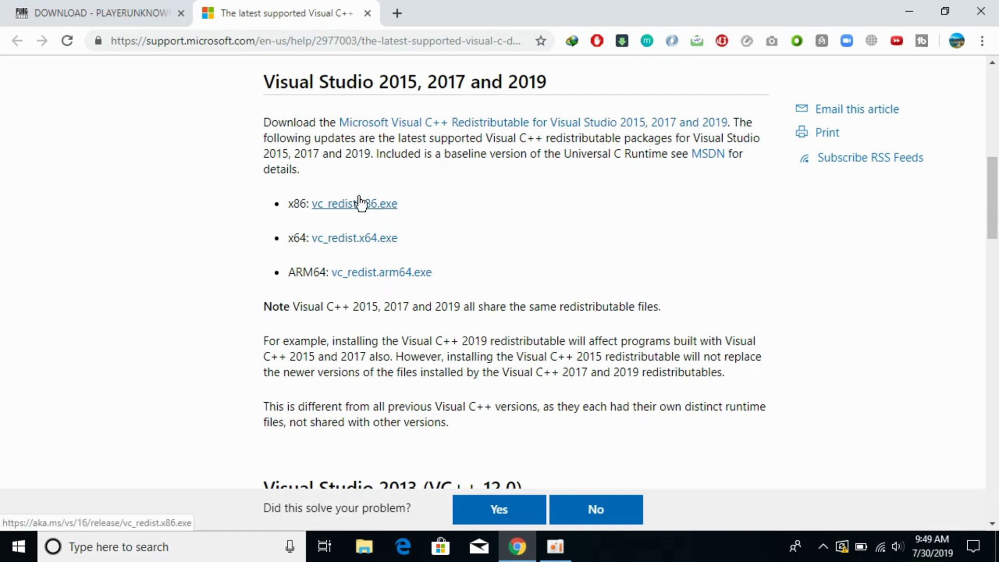
left_click(911, 11)
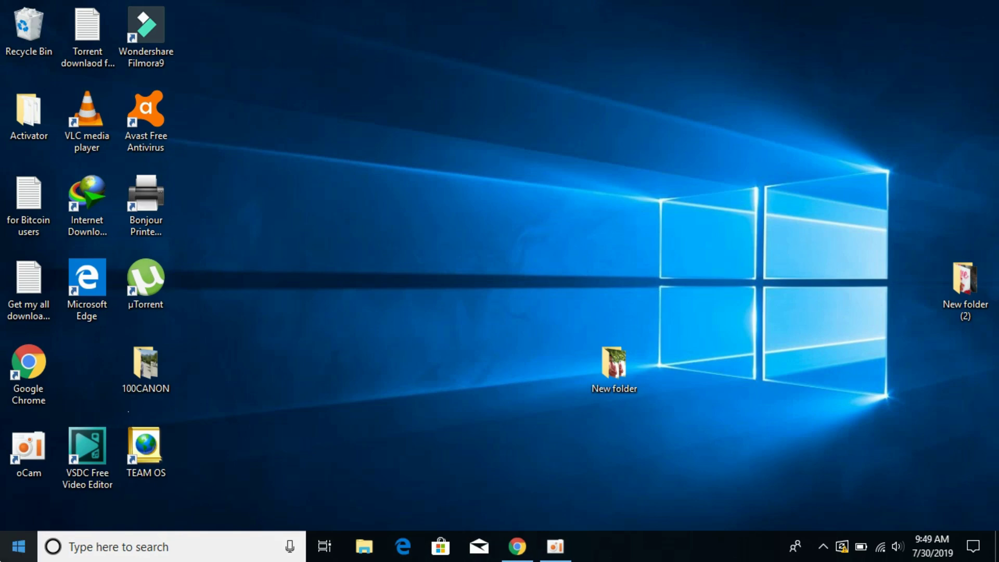
Step: Confirm in This PC's Properties that the system is 64-bit Windows 10 Pro, then return to Chrome
left_click(18, 547)
type("p")
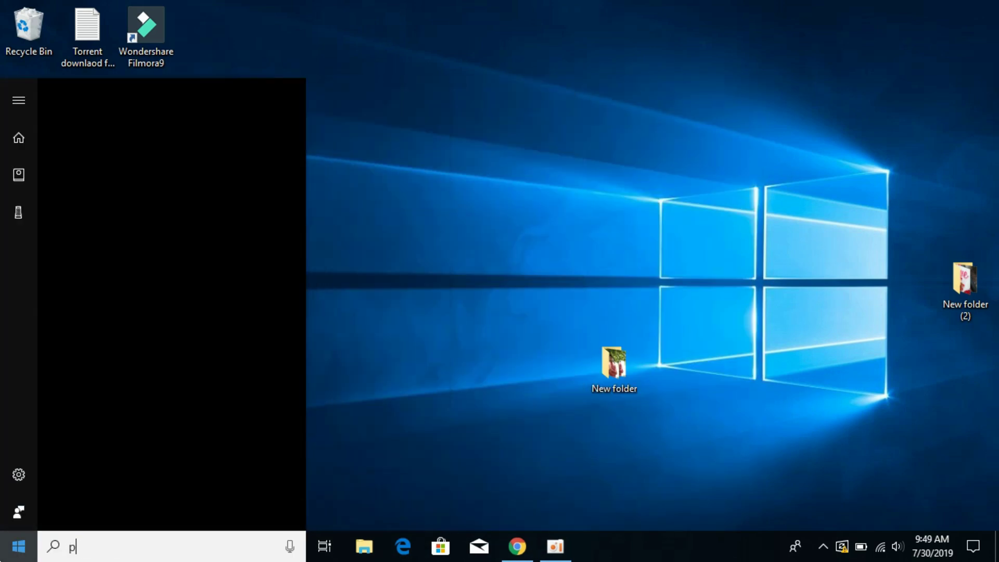
type("c")
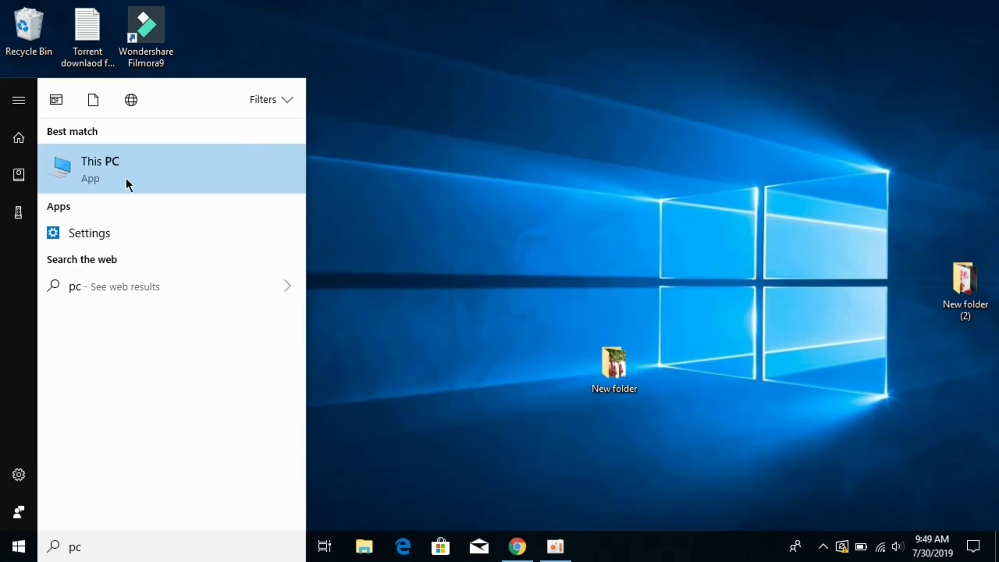
right_click(126, 179)
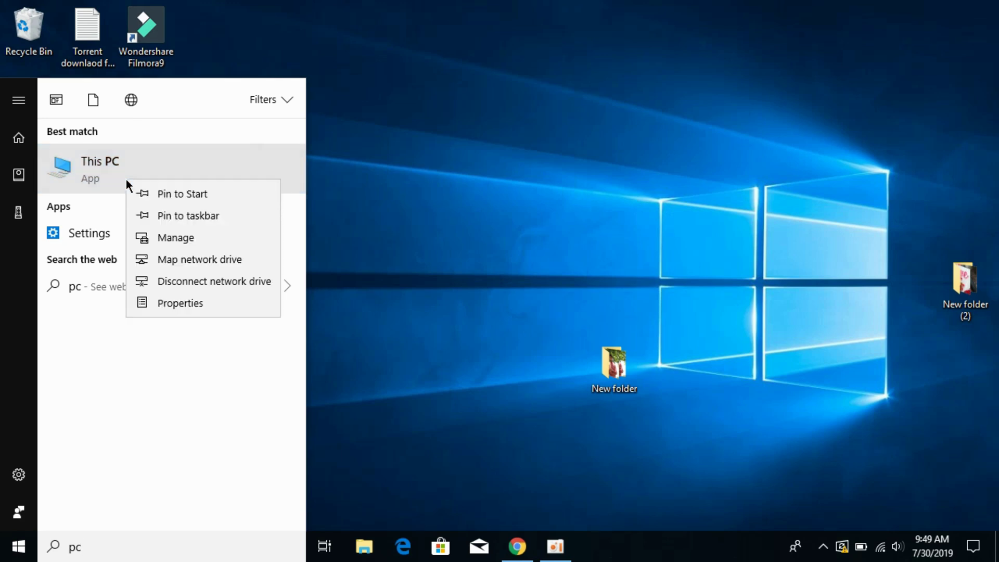
left_click(169, 297)
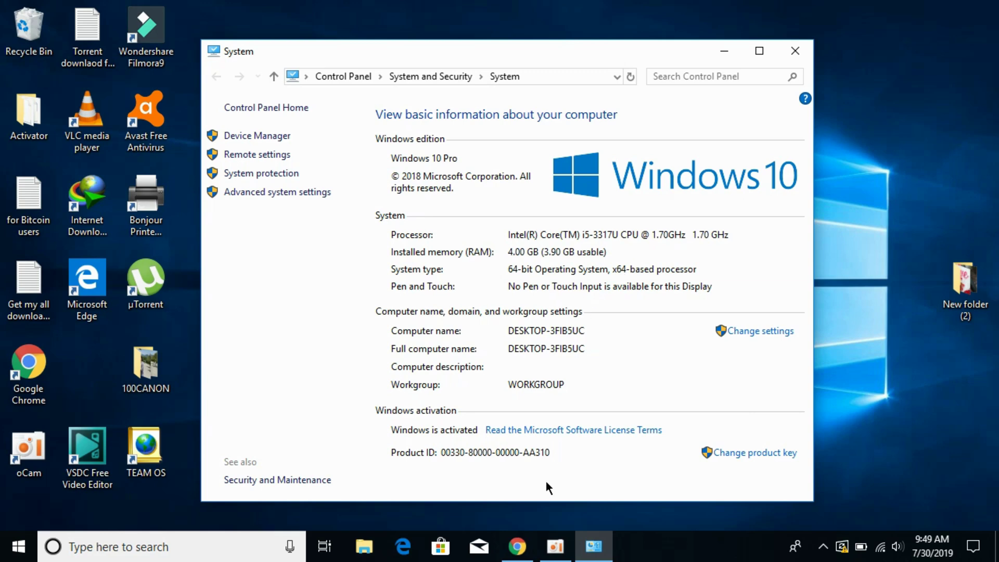
left_click(517, 546)
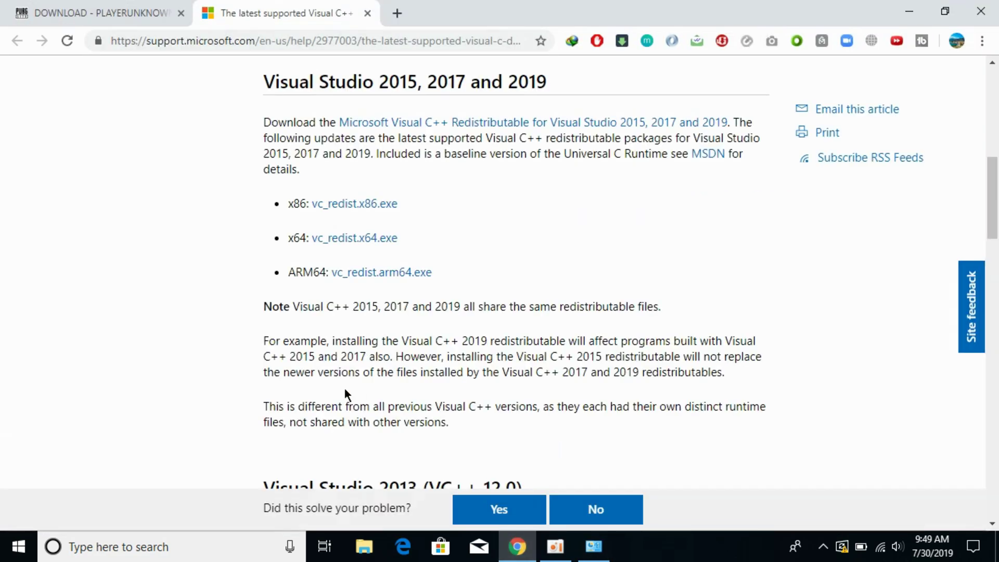
Step: Download the 14.38 MB vc_redist.x64.exe installer through IDM and return to the PUBG Lite tab
left_click(322, 239)
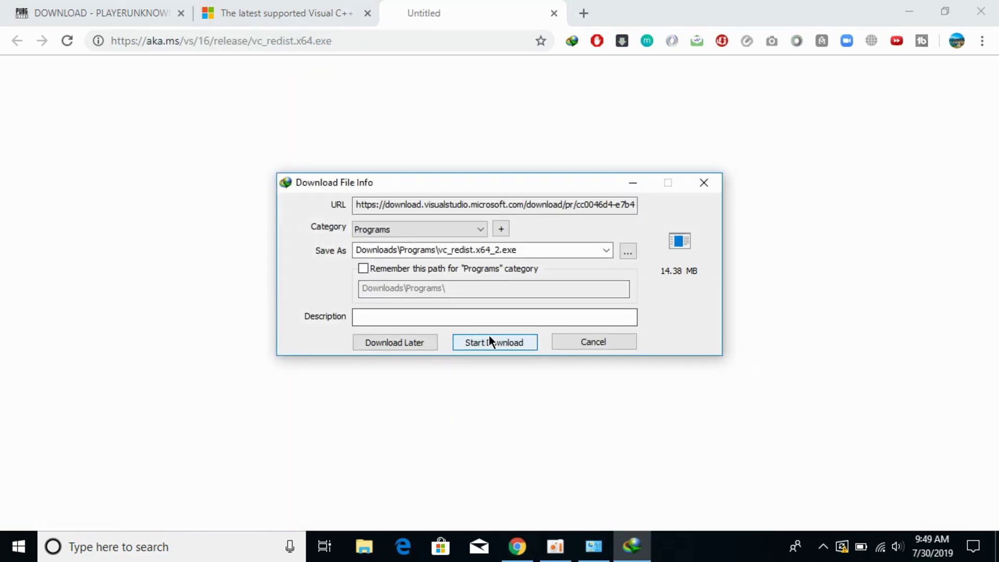
left_click(492, 341)
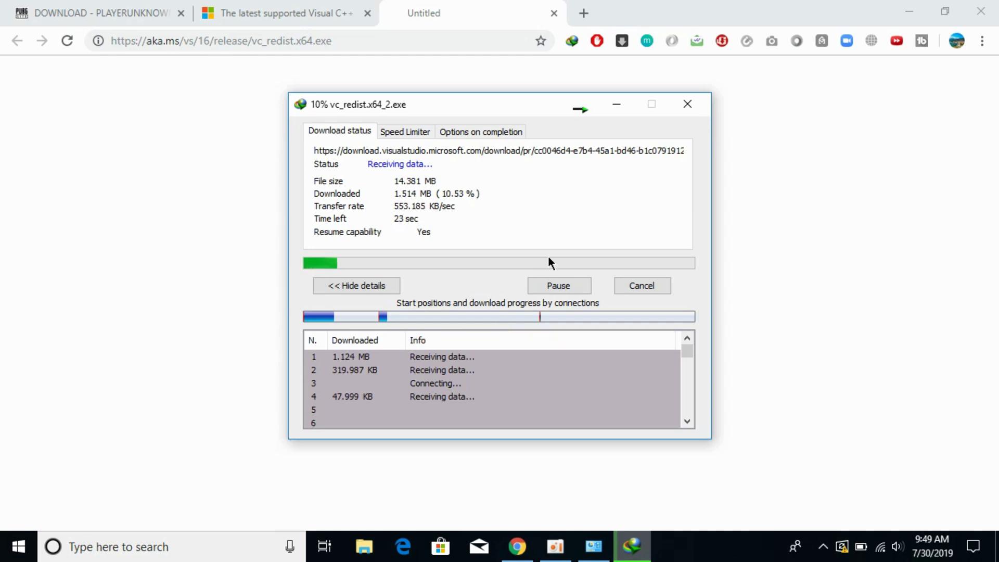
left_click(614, 102)
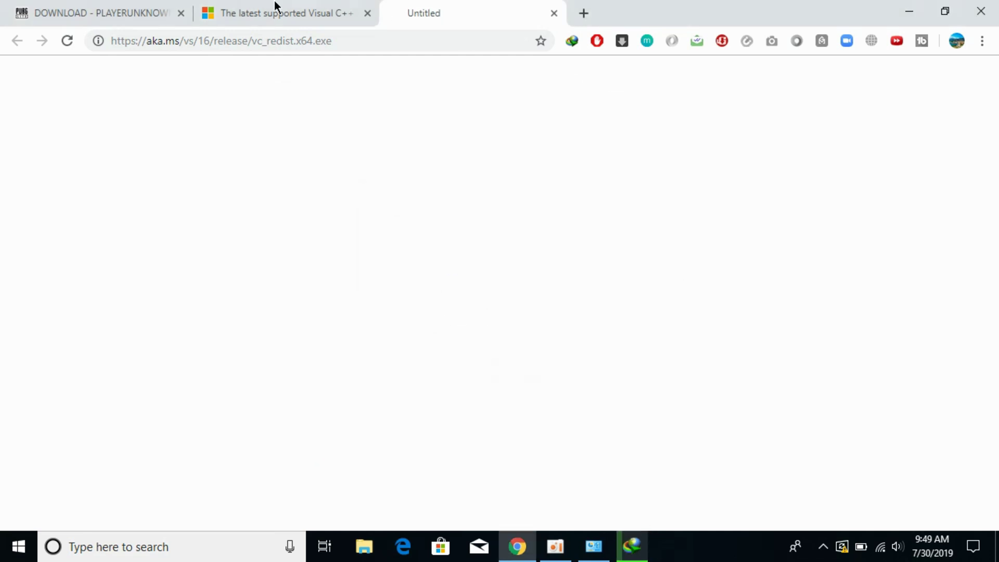
left_click(130, 12)
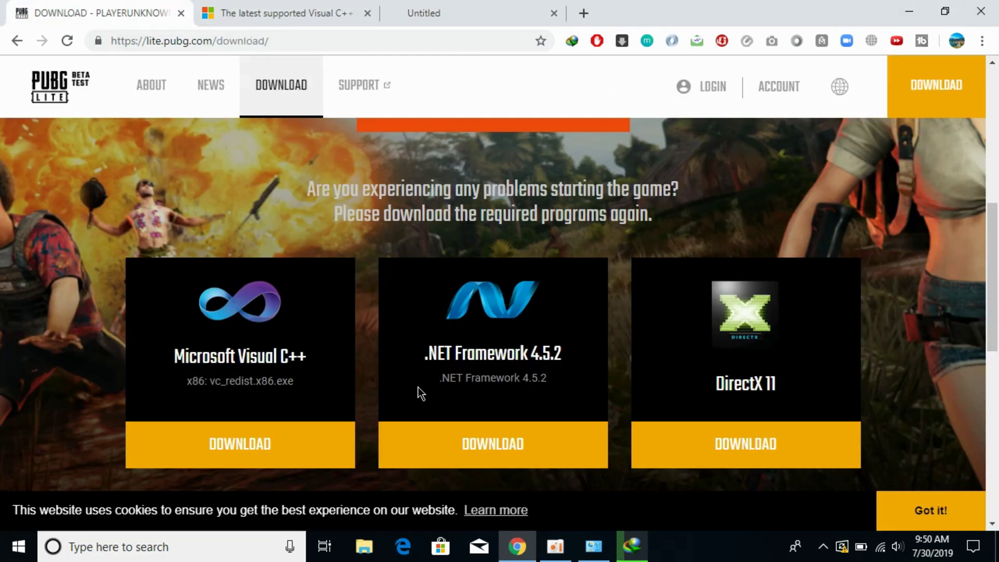
Step: Download the .NET Framework 4.7.2 Runtime installer, NDP472-KB4054531-Web.exe, via IDM
left_click(473, 441)
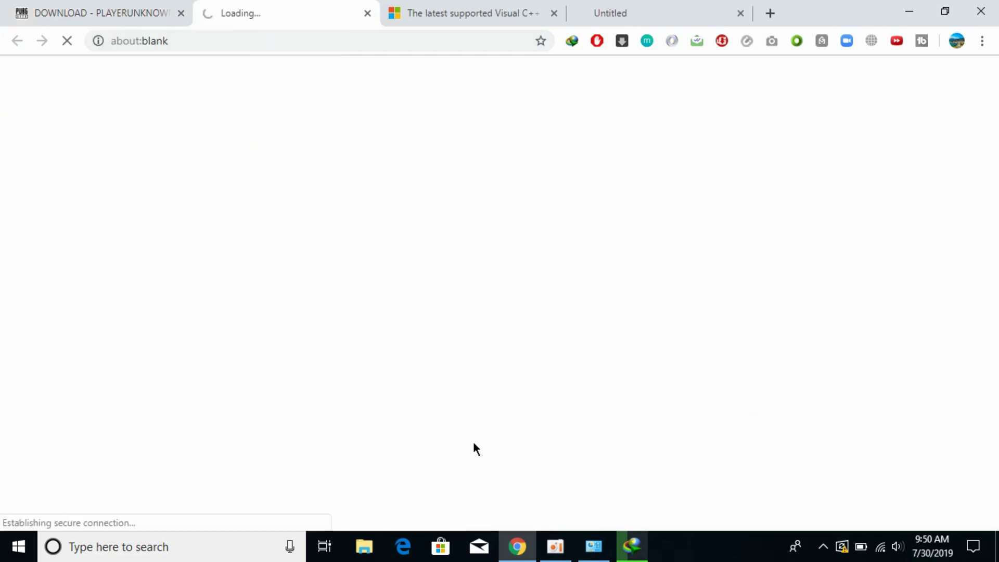
left_click(141, 9)
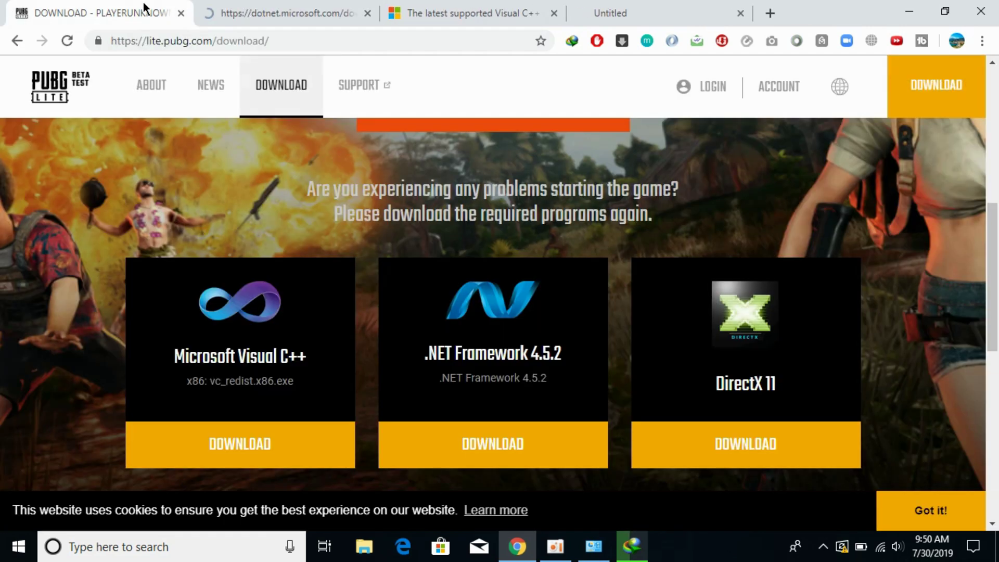
left_click(216, 11)
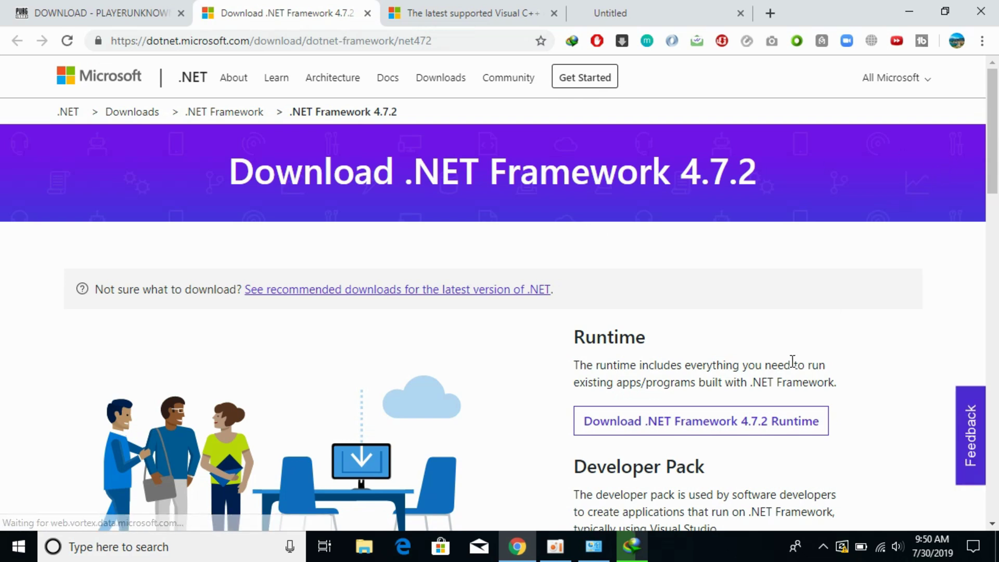
left_click(700, 424)
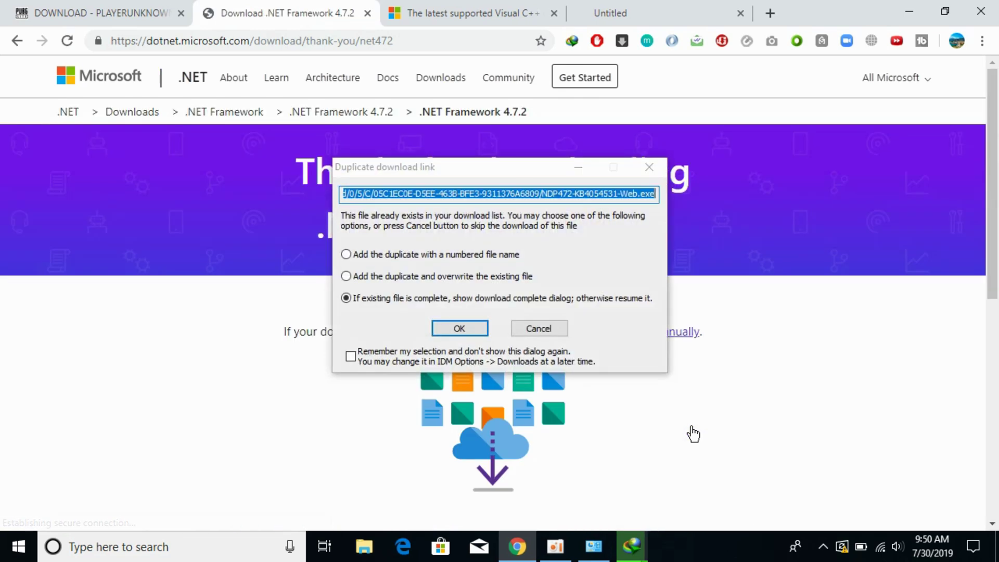
left_click(459, 328)
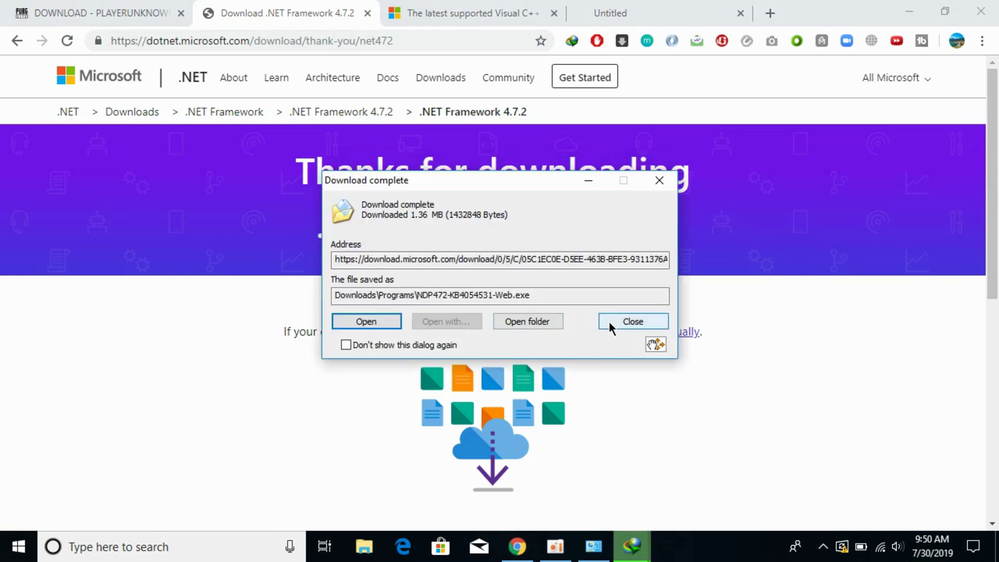
left_click(609, 320)
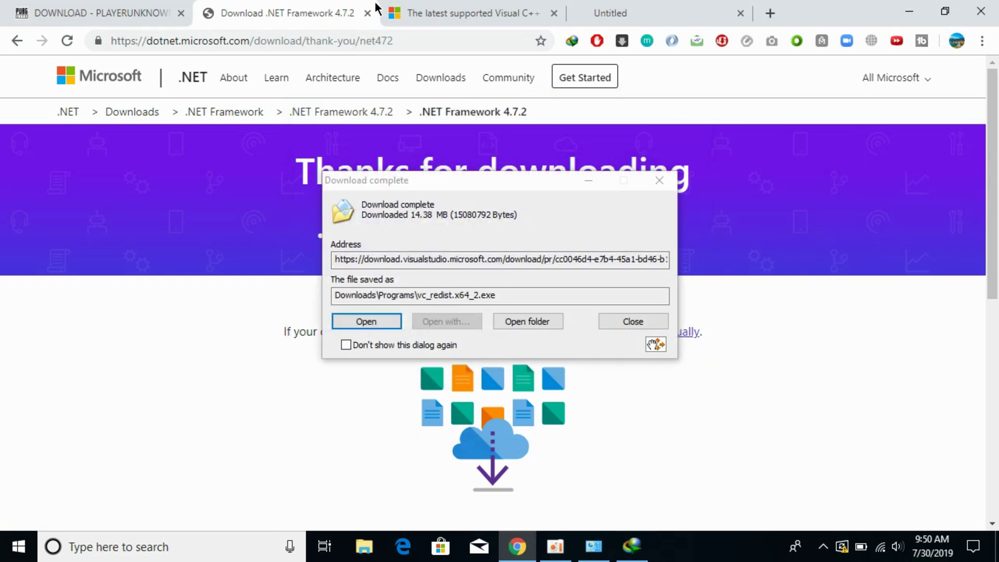
Step: Close the .NET Framework and Visual C++ tabs, leaving only the PUBG Lite page
left_click(367, 13)
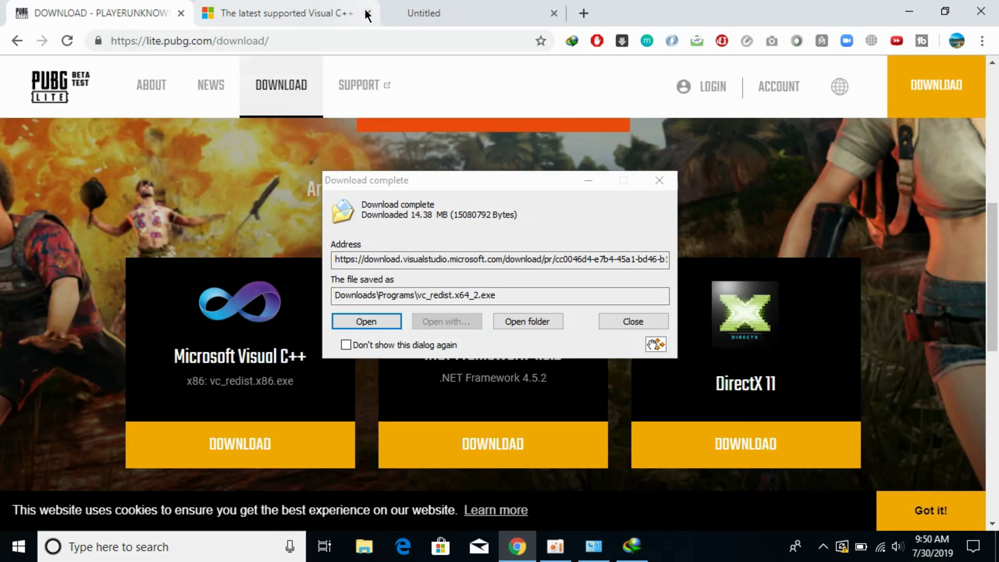
left_click(367, 14)
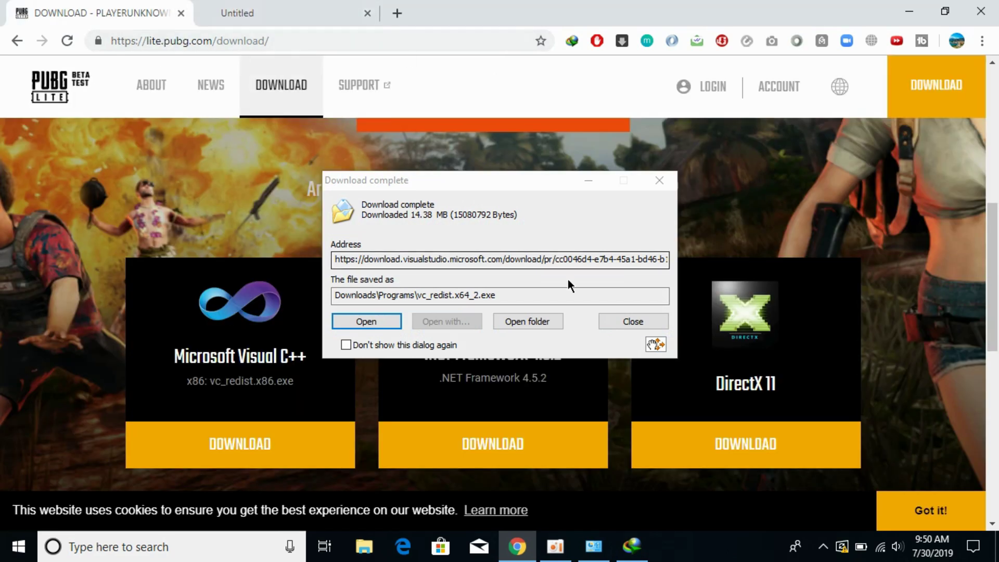
left_click(612, 318)
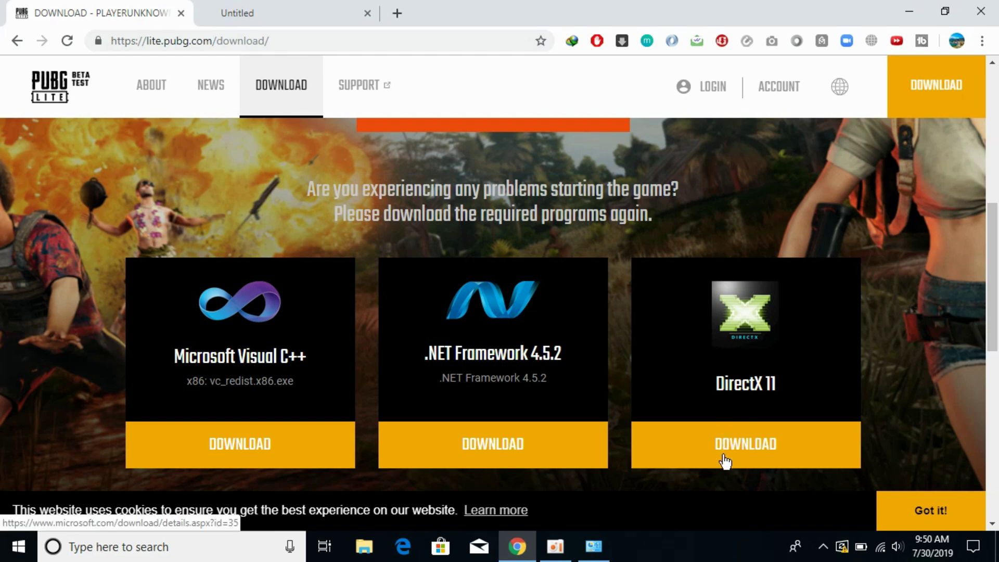
Step: Open Microsoft's DirectX End-User Runtime page from the DirectX 11 tile and start its download
left_click(723, 461)
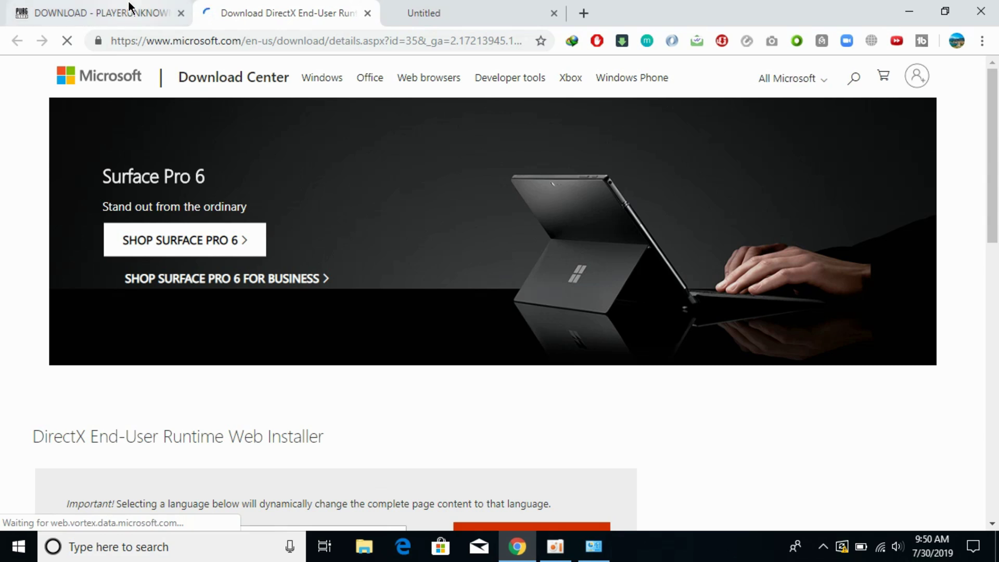
left_click(131, 9)
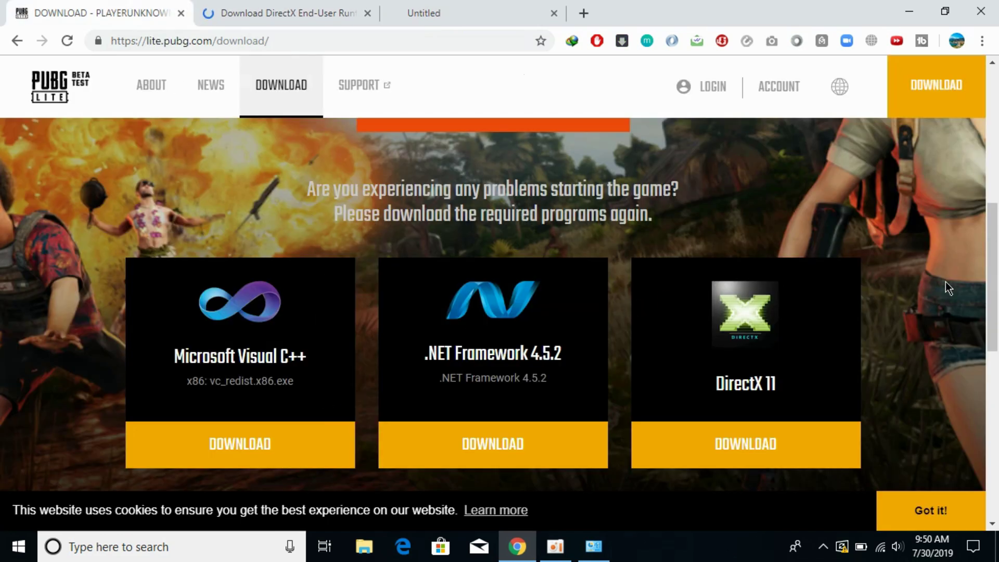
left_click(281, 7)
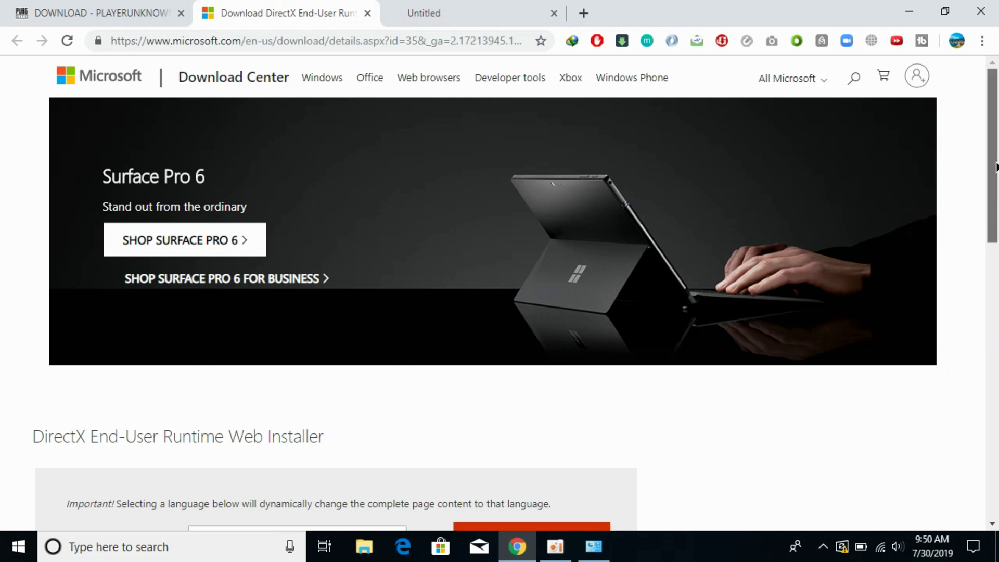
left_click_drag(996, 167, 995, 254)
left_click(533, 303)
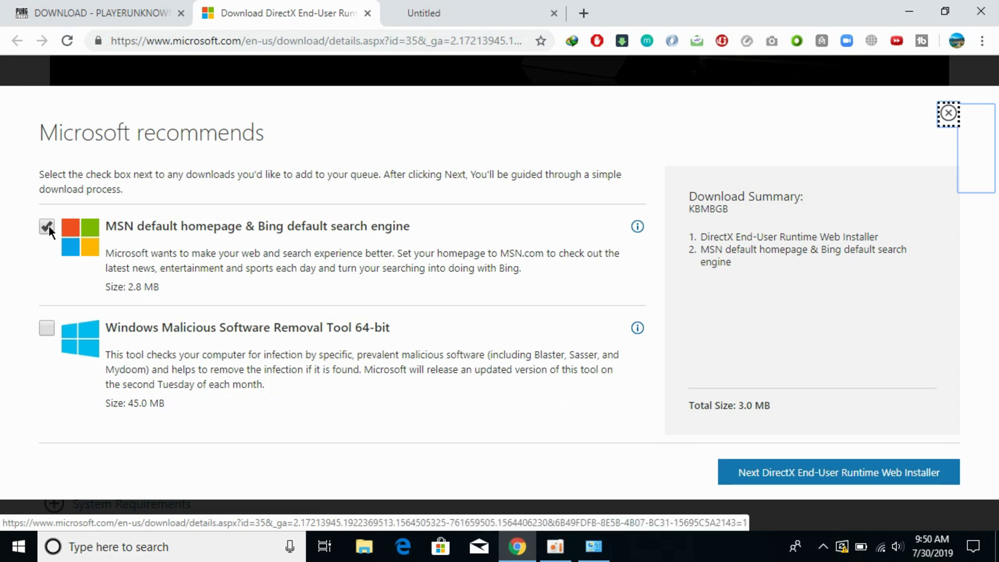
Step: Decline the MSN homepage and Bing offer and finish downloading the 285.33 KB dxwebsetup.exe
left_click(47, 226)
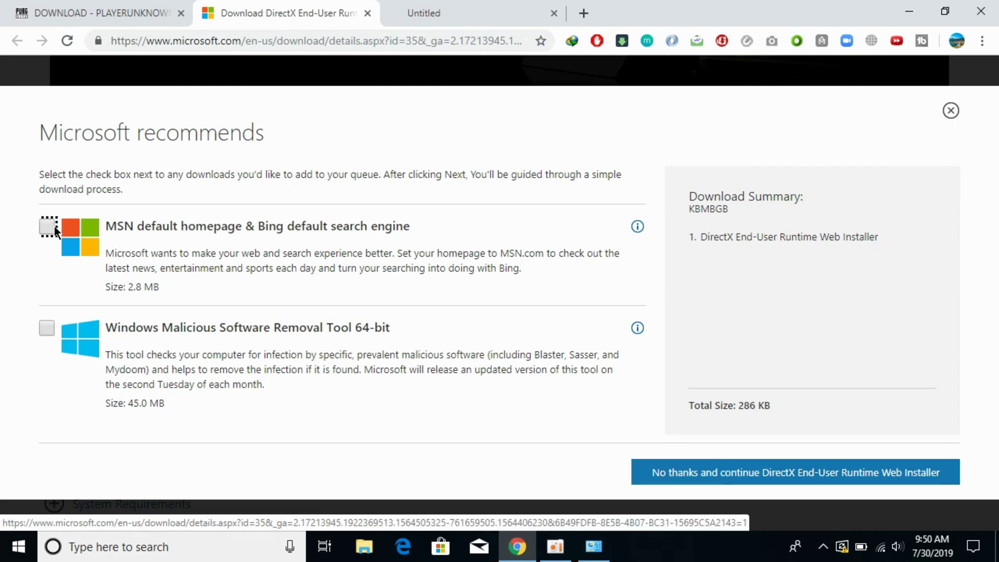
left_click(700, 476)
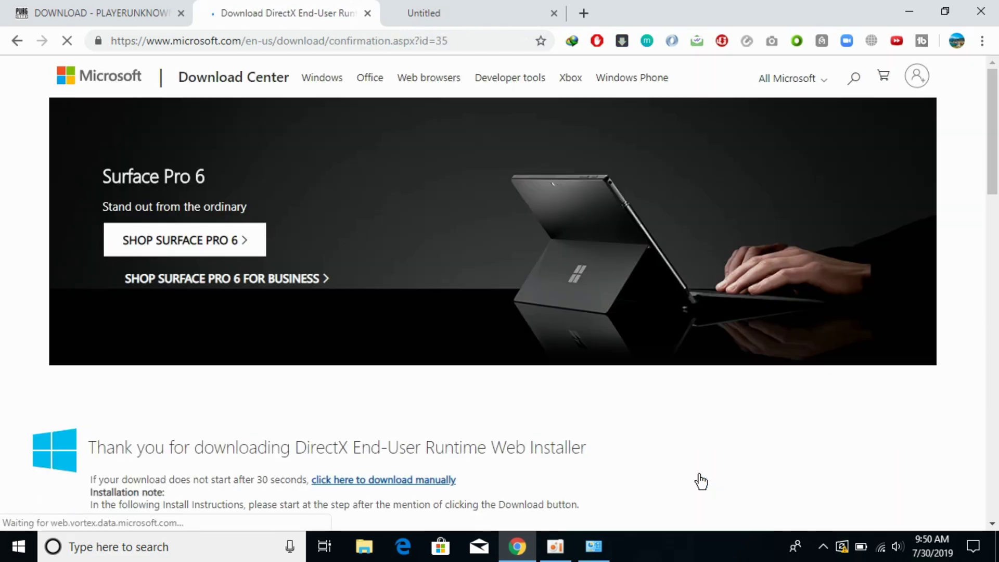
left_click(464, 332)
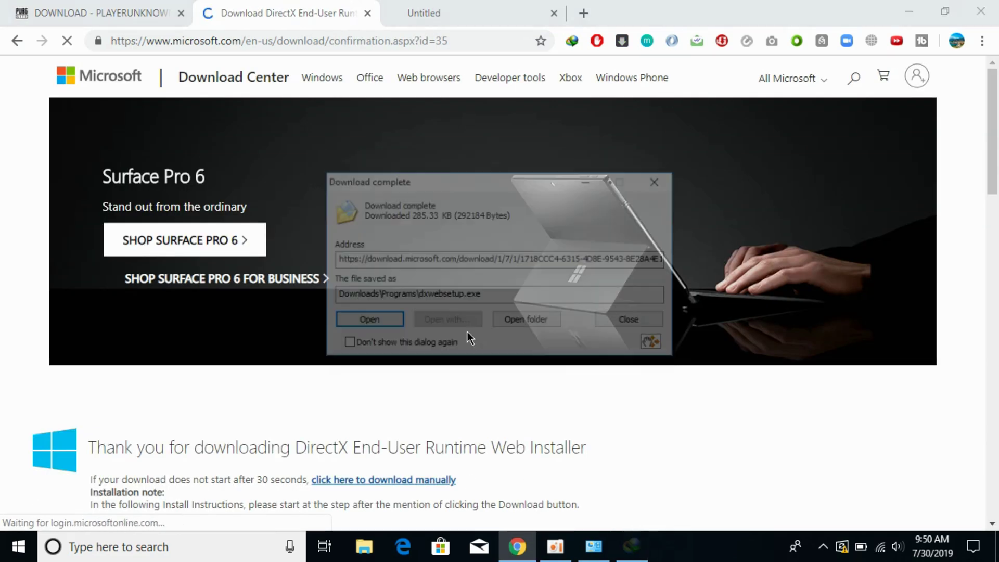
left_click(611, 326)
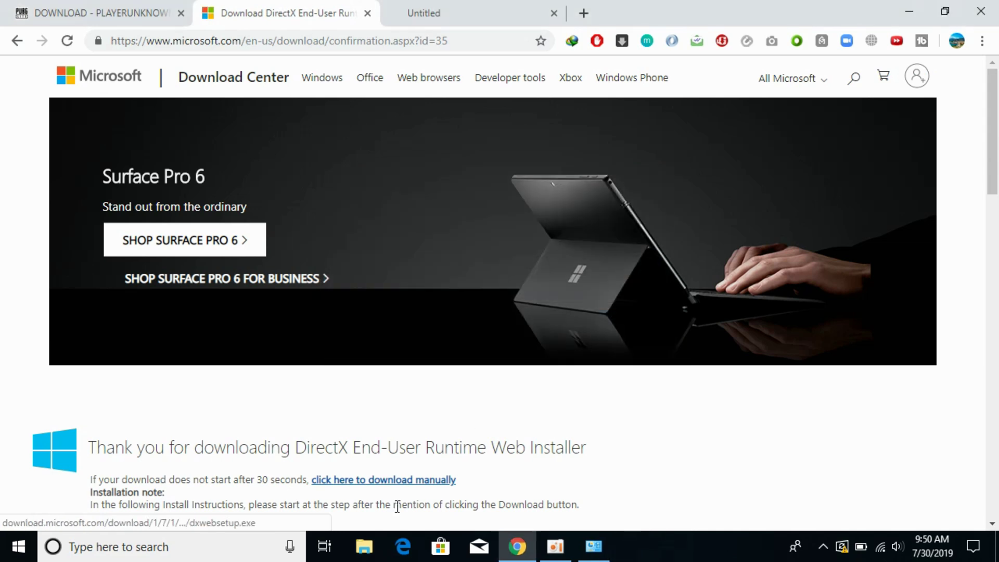
Step: From Downloads > Programs, run vc_redist.x64, accept the license and start the installation
left_click(364, 546)
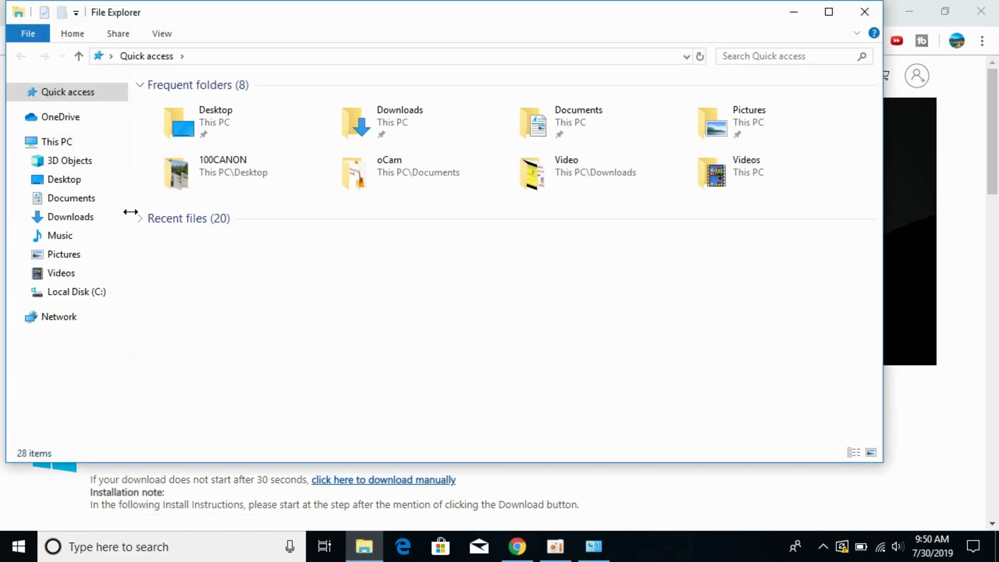
left_click(75, 218)
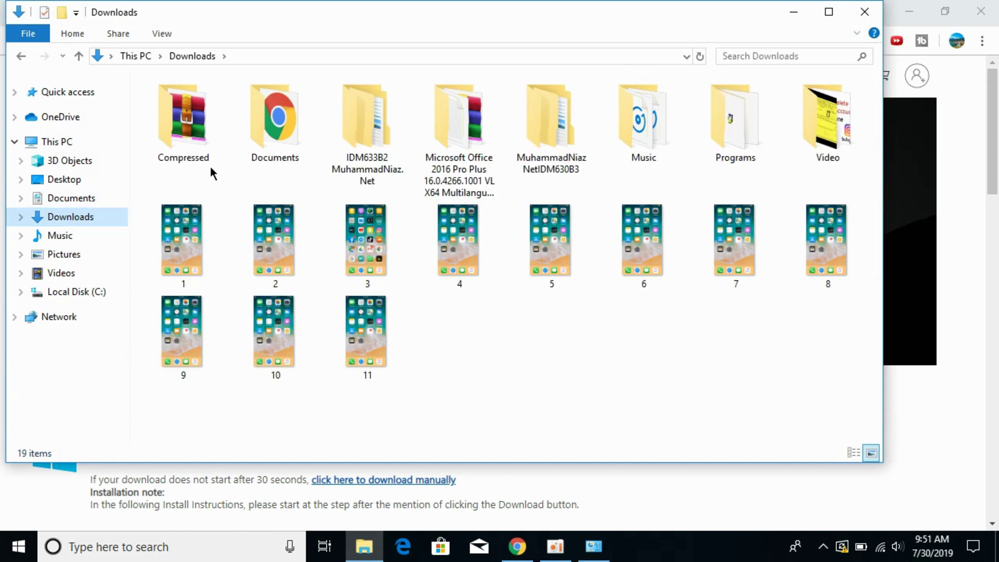
double_click(708, 110)
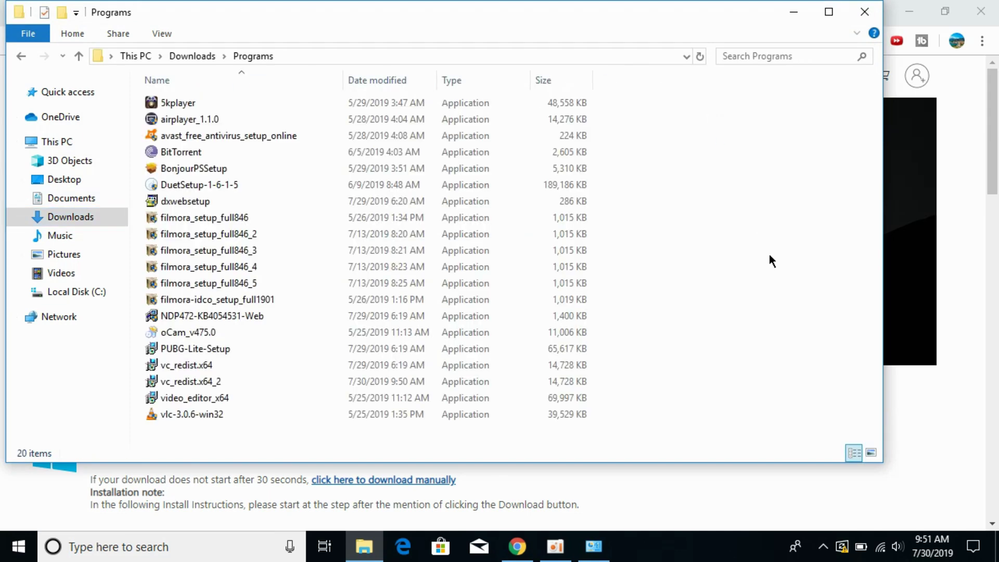
left_click(198, 365)
double_click(199, 365)
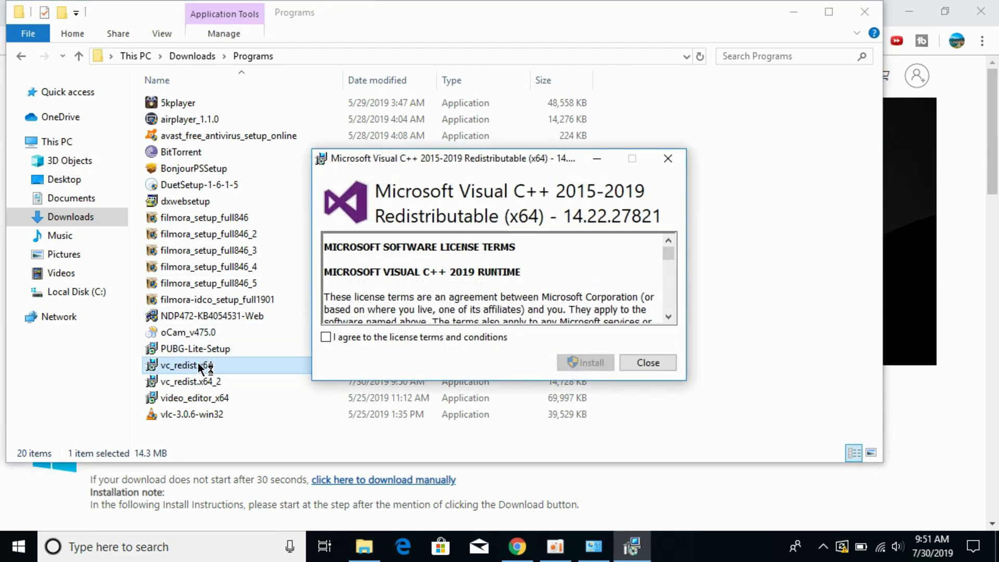
left_click(327, 337)
left_click(566, 359)
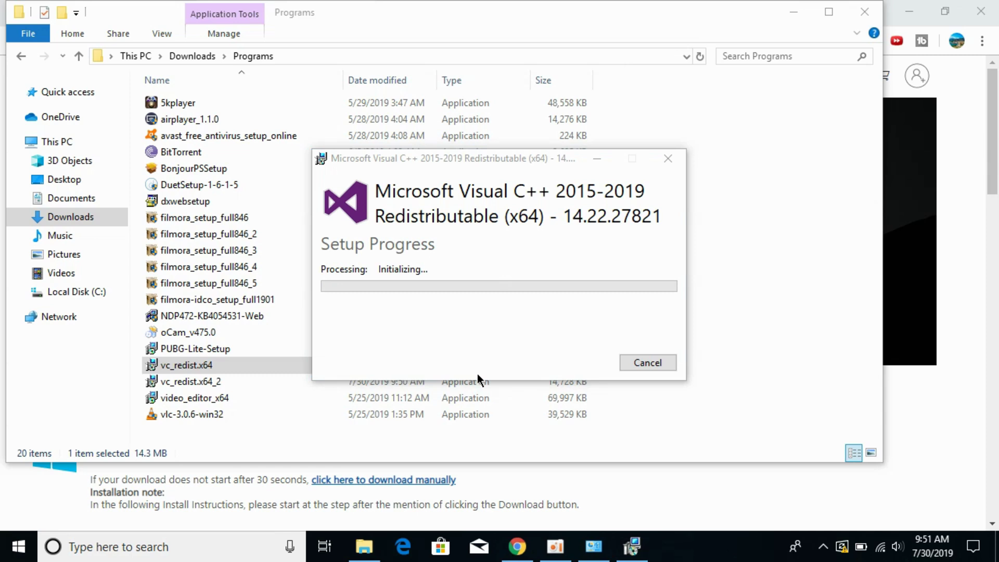
Step: Launch the NDP472-KB4054531-Web .NET Framework installer from the Programs folder
left_click(436, 13)
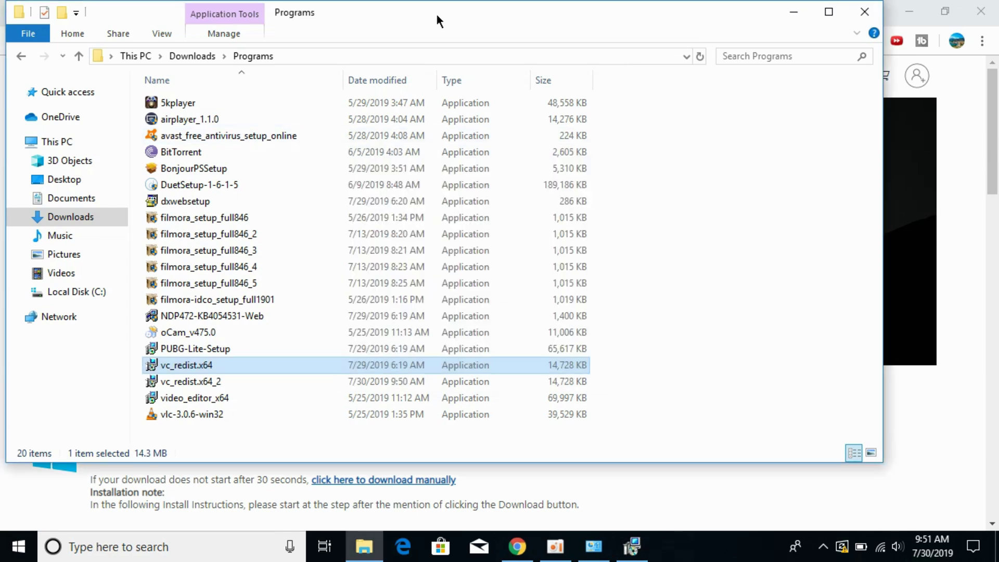
left_click(187, 200)
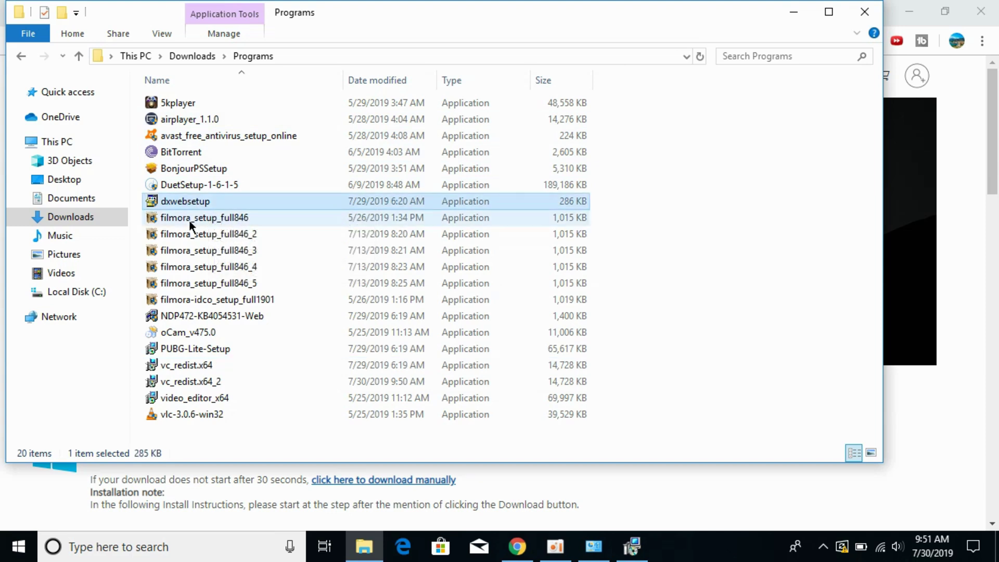
left_click(211, 317)
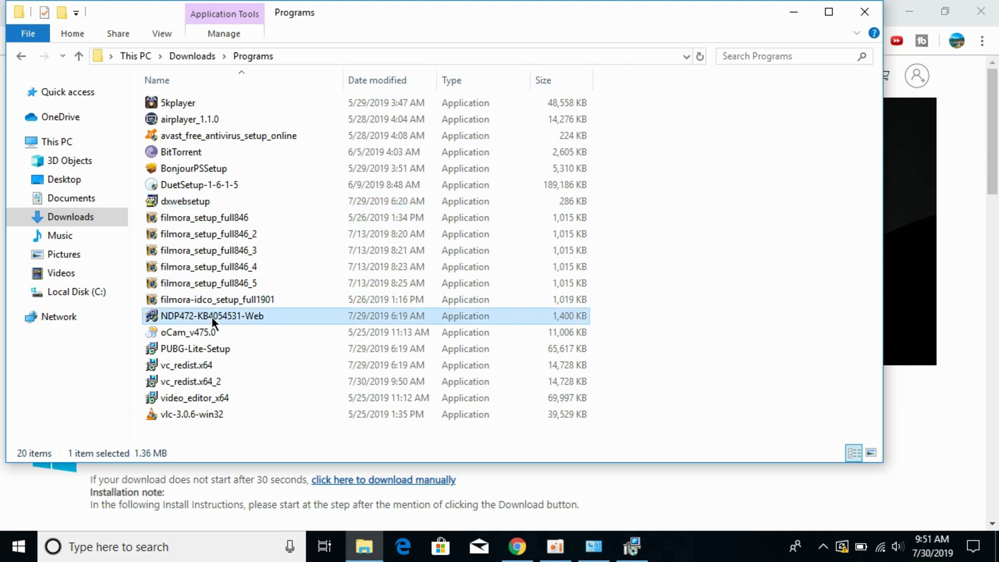
double_click(254, 314)
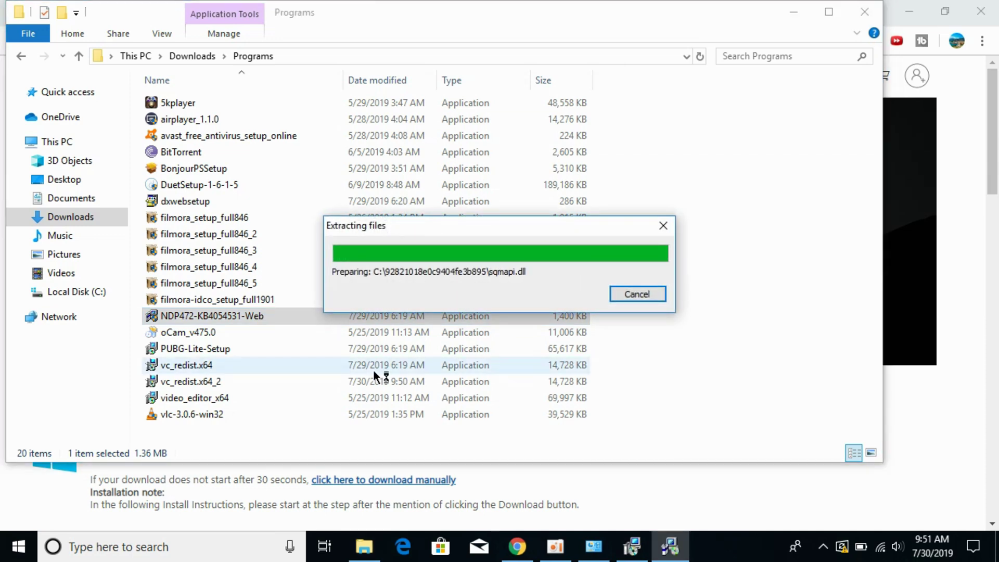
left_click(631, 551)
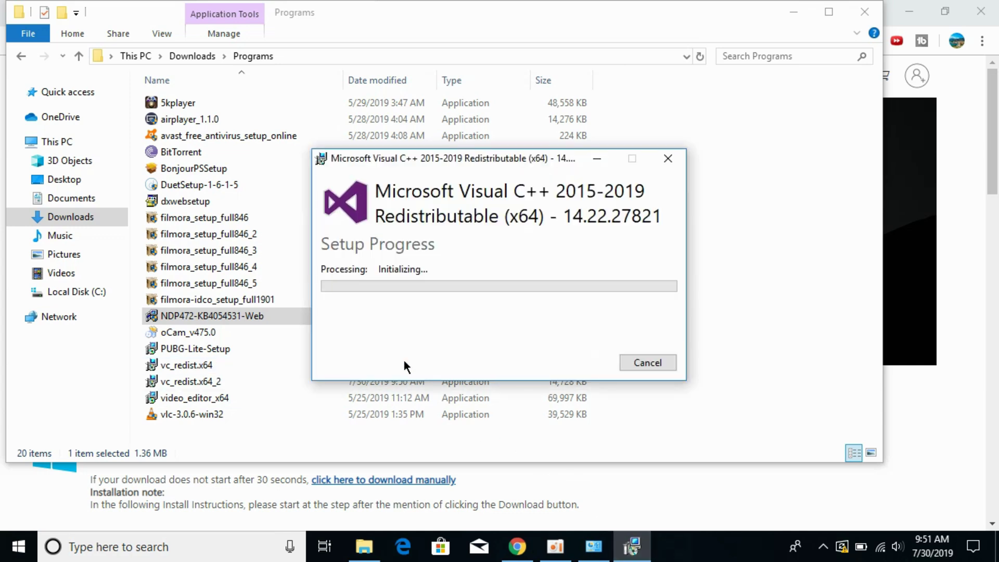
Step: Launch dxwebsetup and accept the DirectX license agreement
double_click(194, 201)
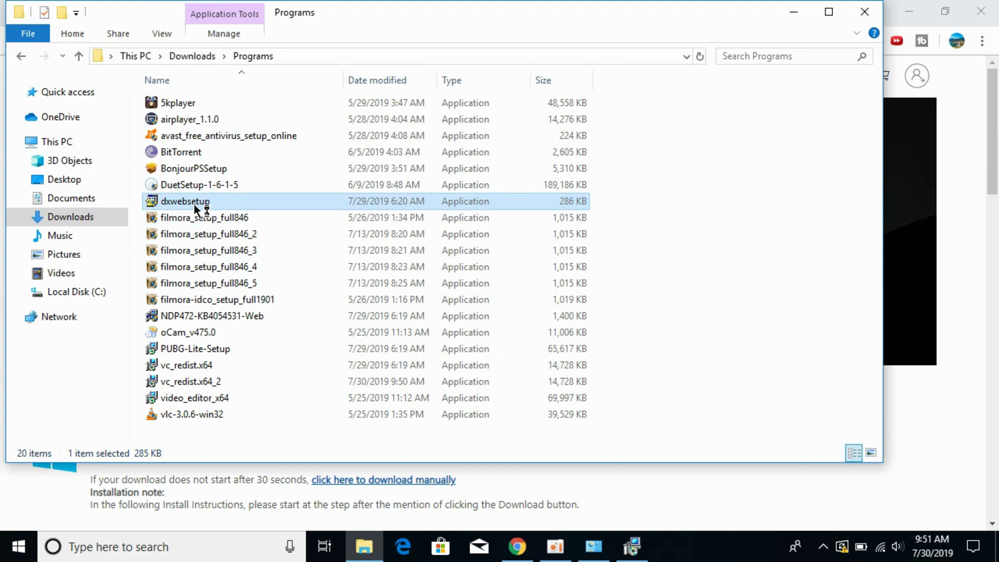
left_click(636, 557)
mouse_move(675, 557)
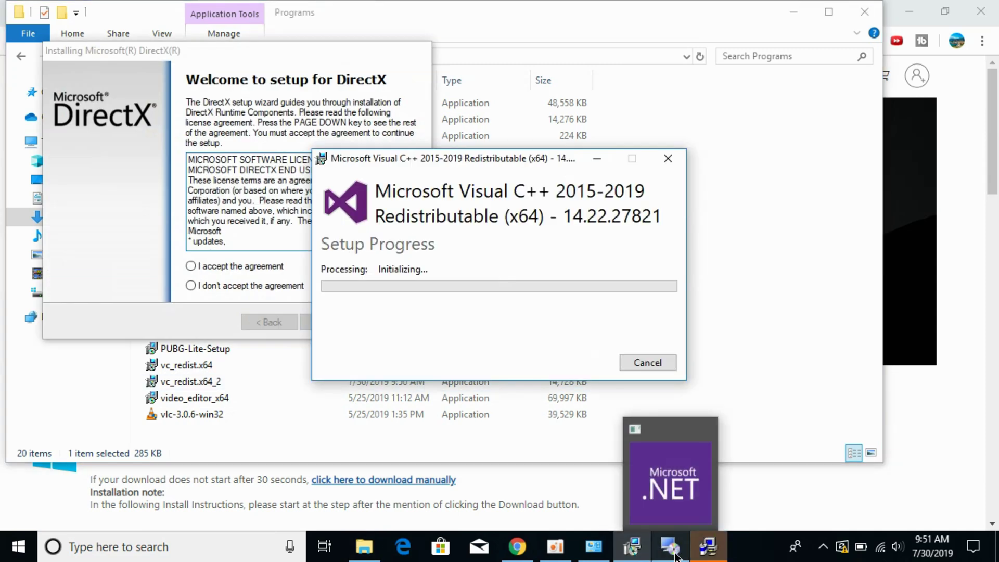
left_click(237, 252)
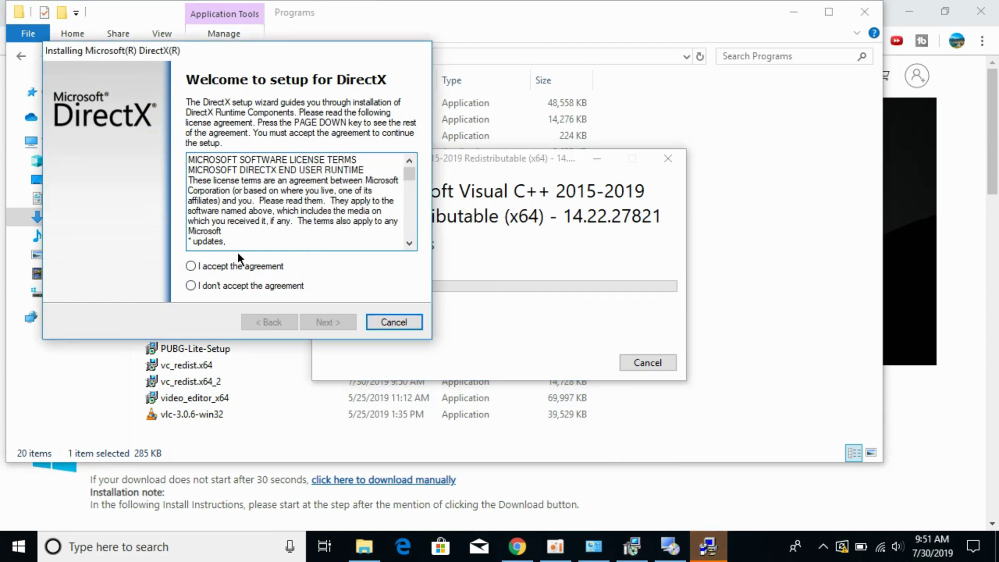
left_click(189, 266)
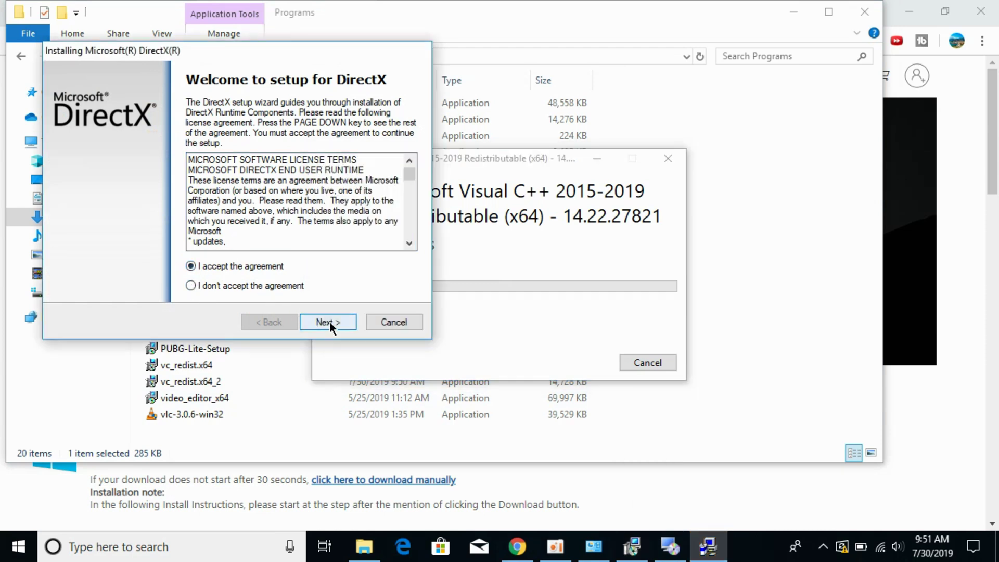
left_click(330, 323)
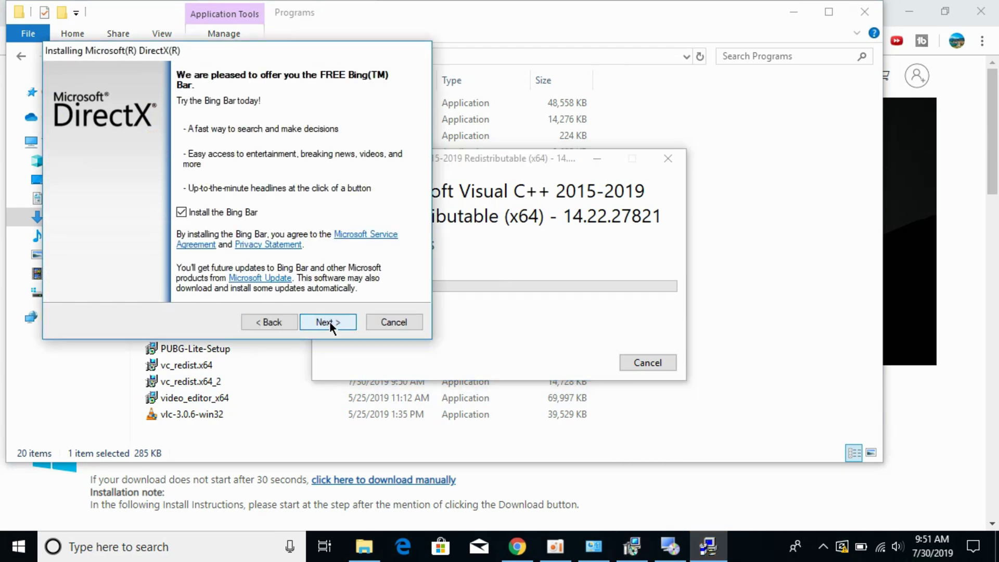
Step: Skip the Bing Bar and install the DirectX components, closing the .NET already-installed notice
left_click(182, 212)
left_click(322, 323)
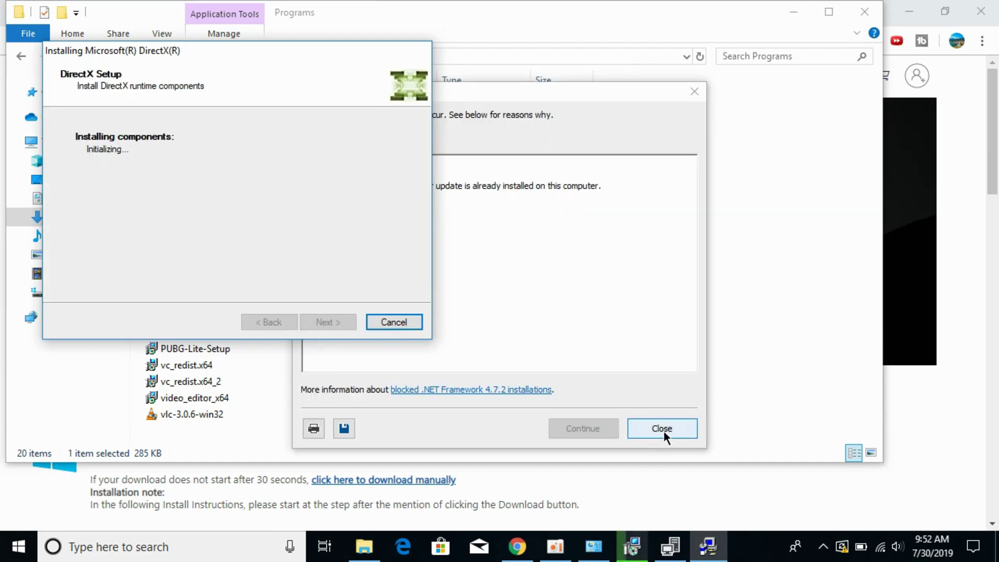
left_click(663, 430)
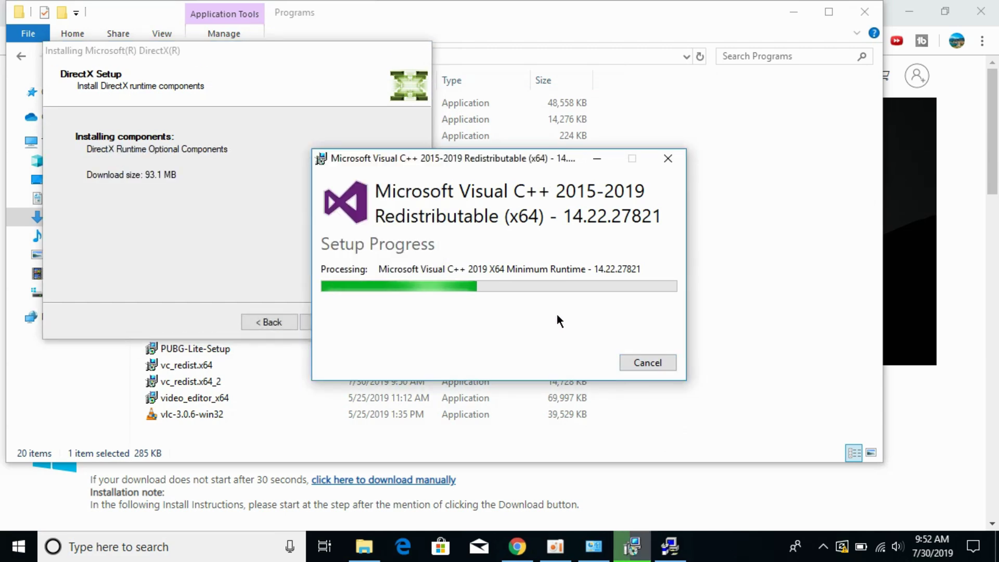
left_click(510, 18)
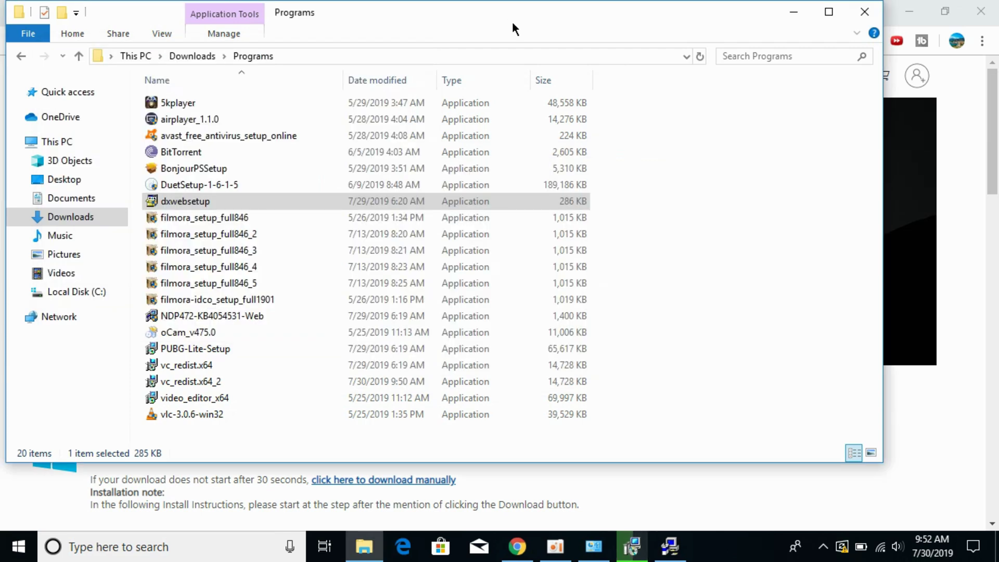
left_click(224, 316)
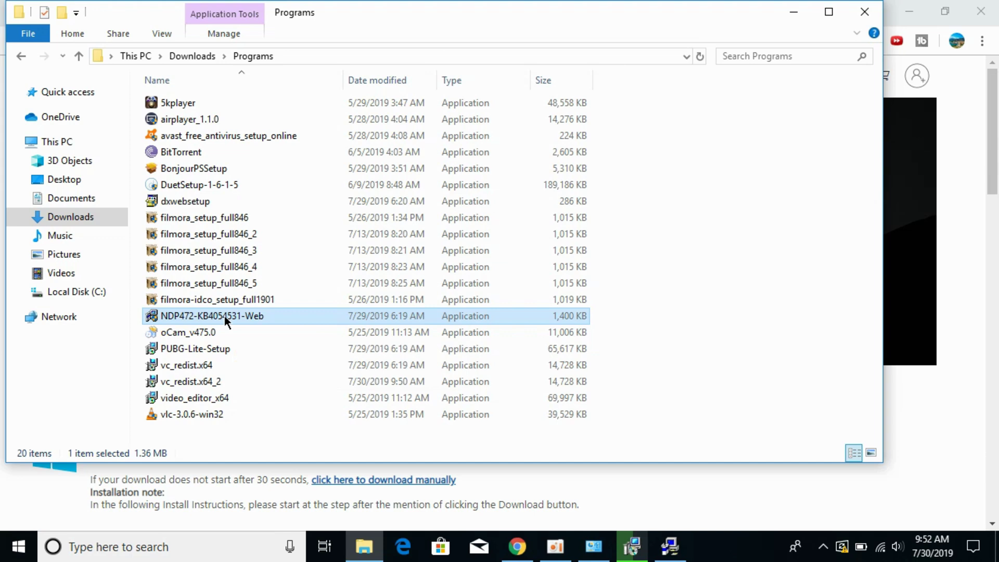
left_click(669, 547)
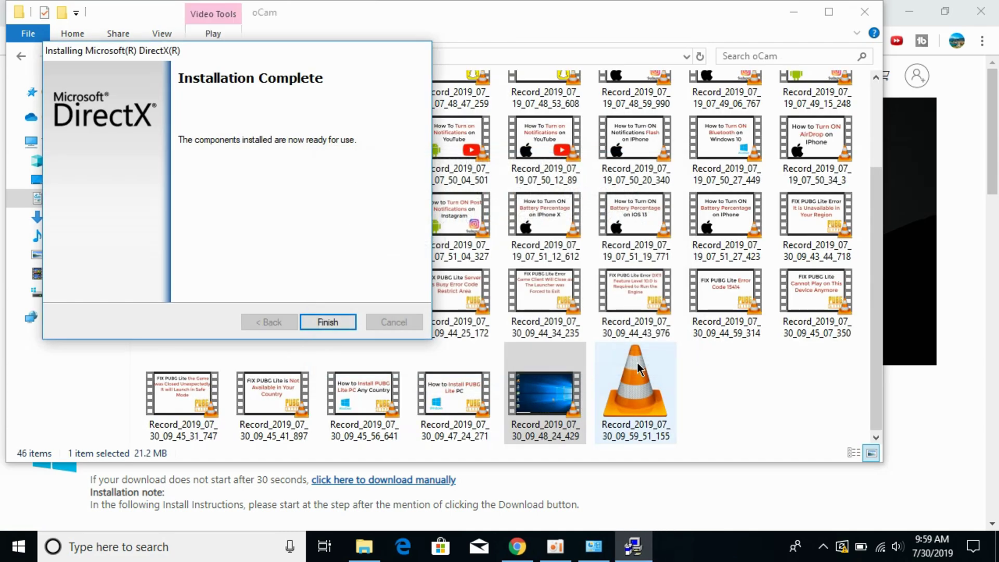
Step: Finish DirectX setup, rerun NDP472-KB4054531-Web, dismiss its already-installed notice, and close Explorer
left_click(337, 324)
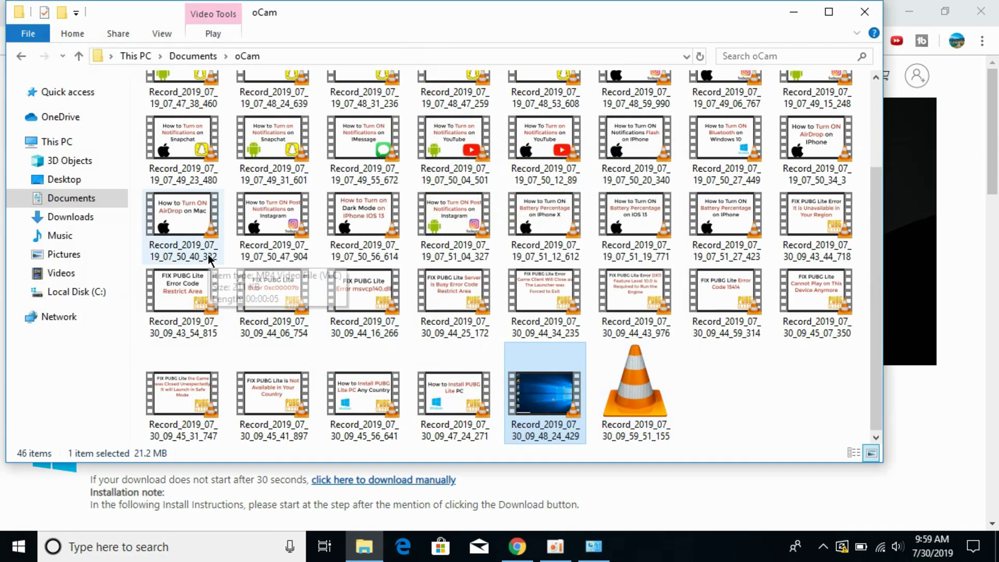
left_click(95, 223)
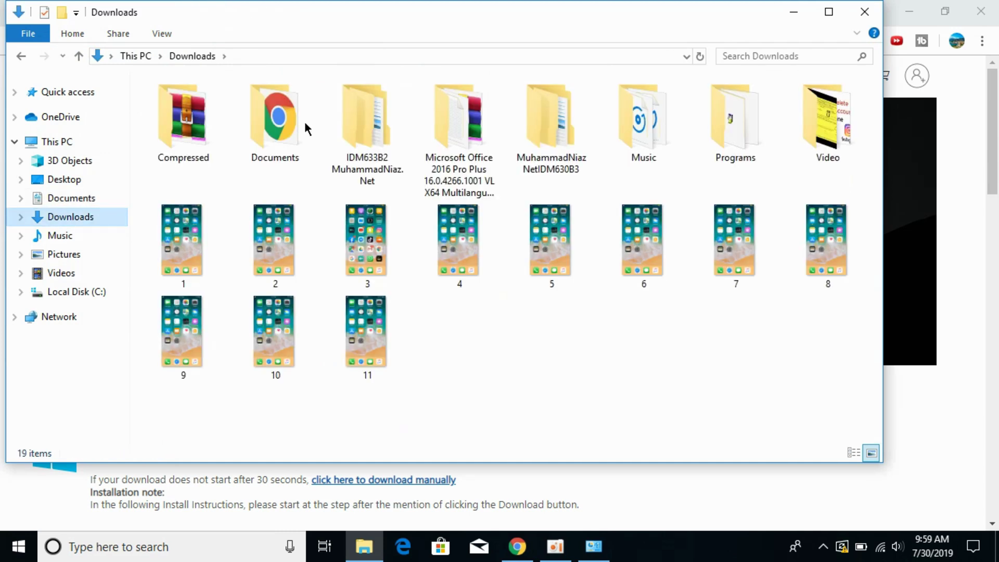
double_click(720, 121)
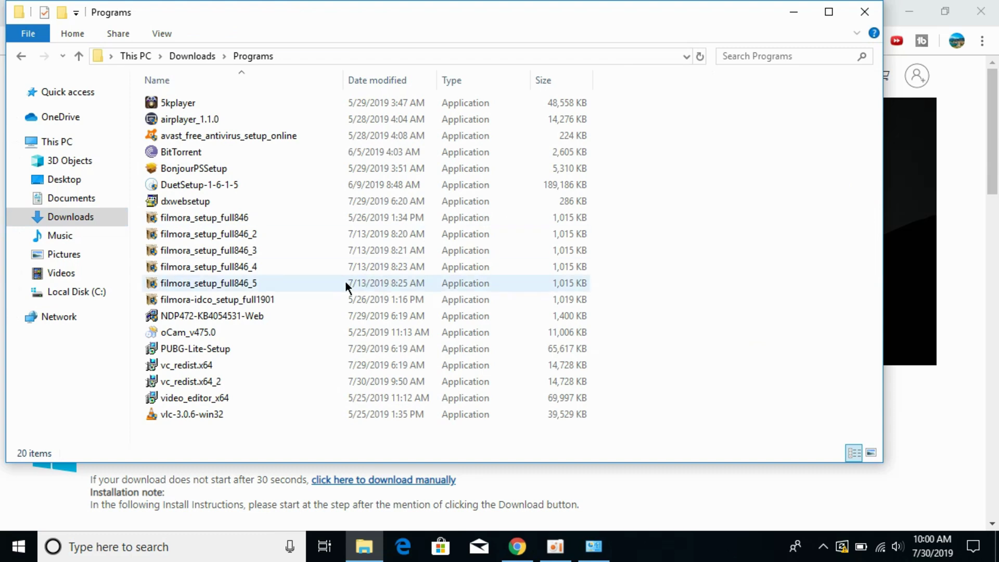
double_click(257, 316)
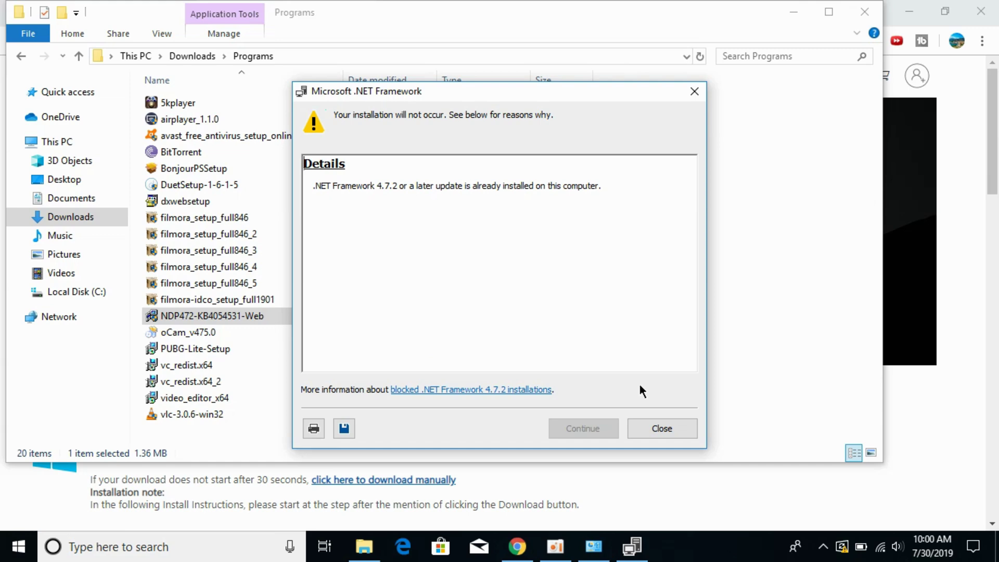
left_click(674, 433)
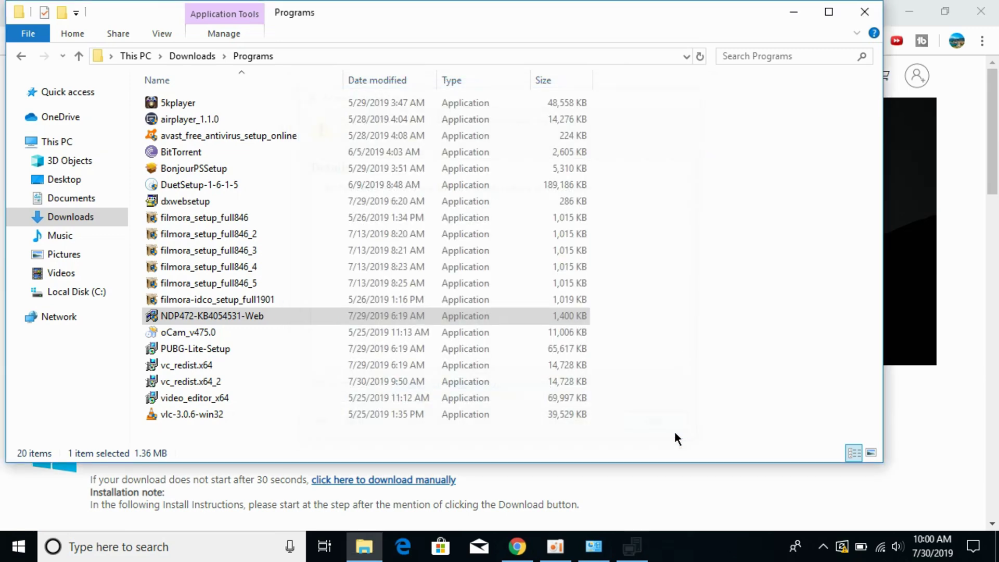
left_click(865, 11)
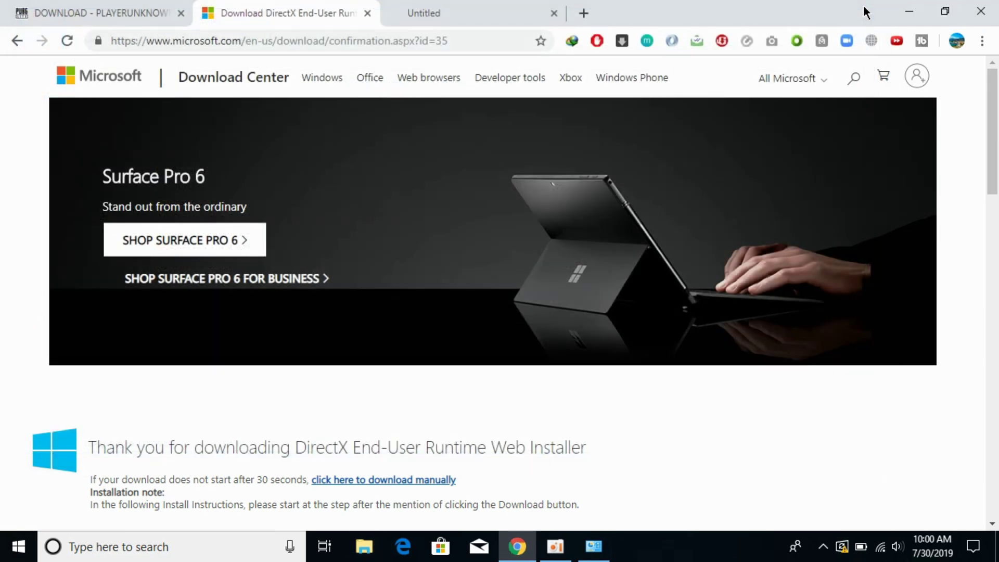
Step: Request PUBG-Lite-Setup_2.exe from the download page, cancel the duplicate IDM download, and open File Explorer
left_click(135, 12)
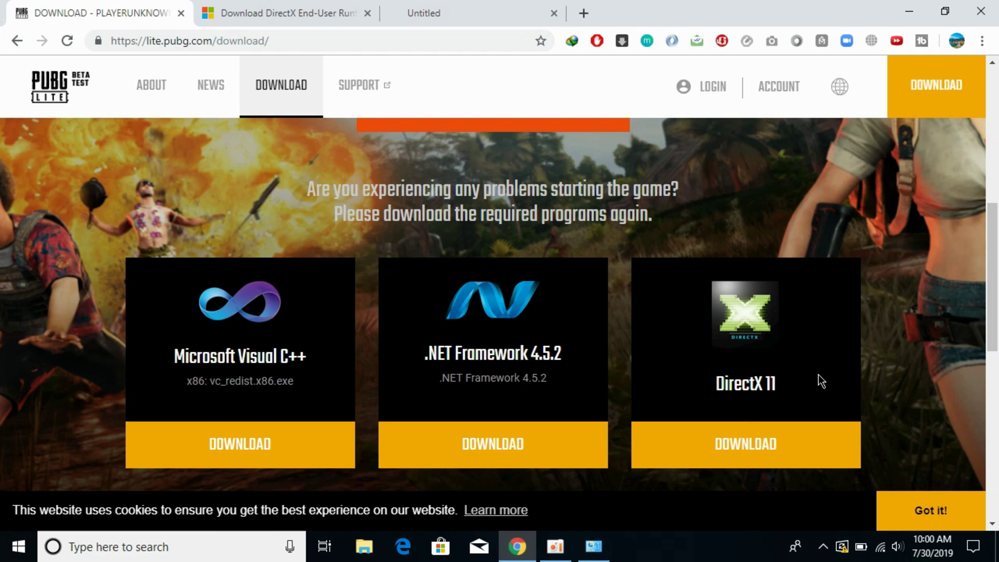
left_click_drag(991, 316, 991, 237)
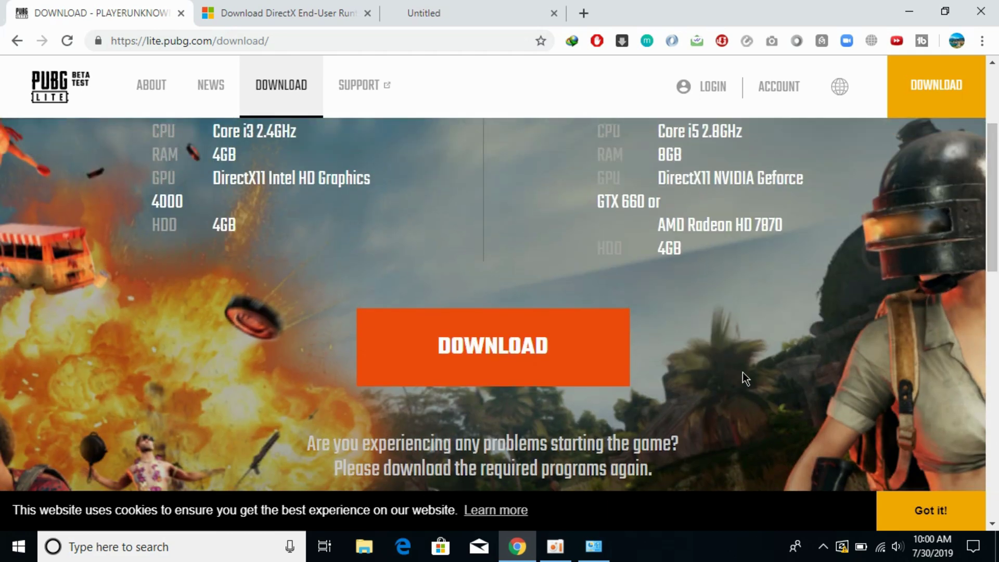
left_click(551, 338)
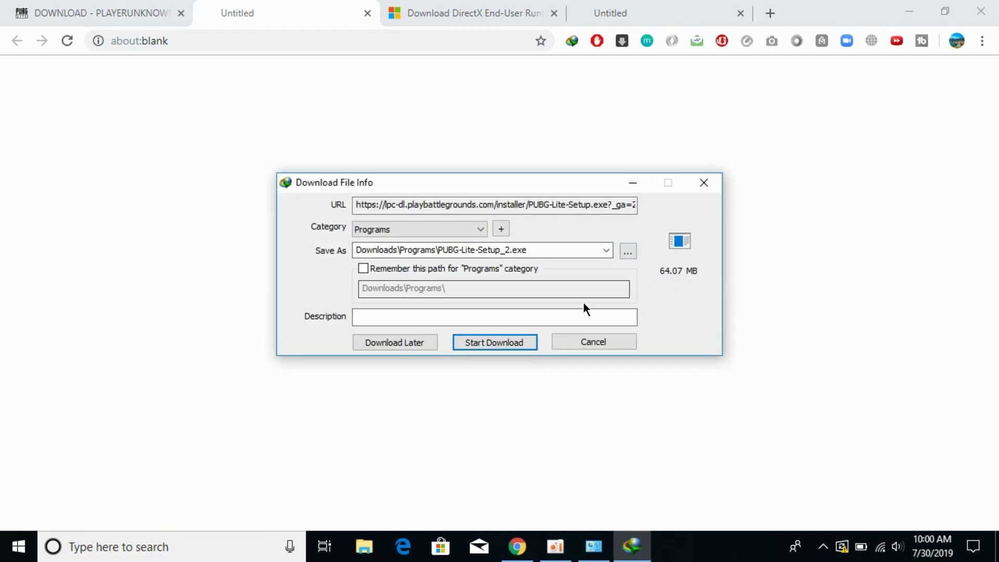
left_click(591, 342)
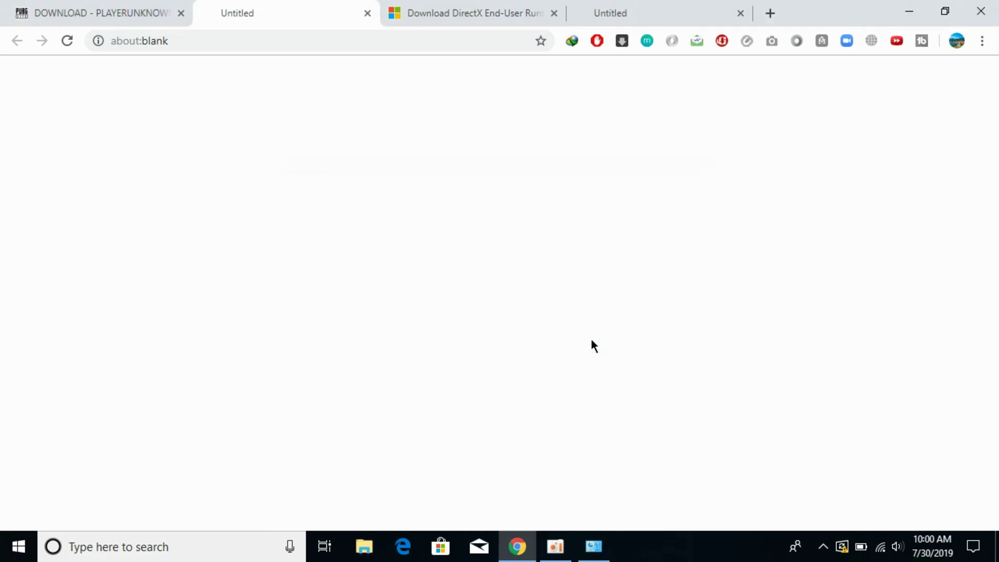
left_click(365, 546)
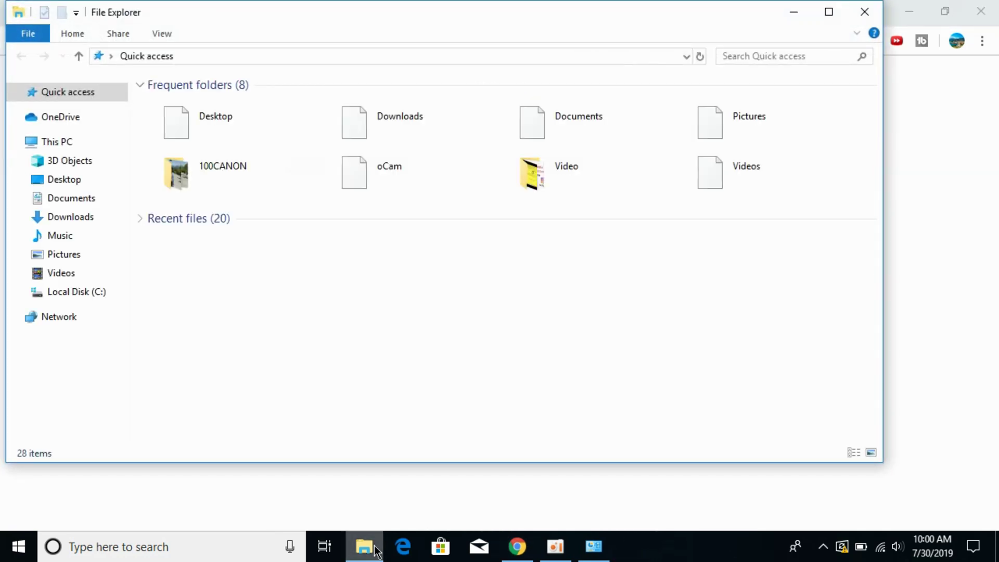
Step: Run the PUBG-Lite-Setup installer from the Downloads\Programs folder
left_click(84, 225)
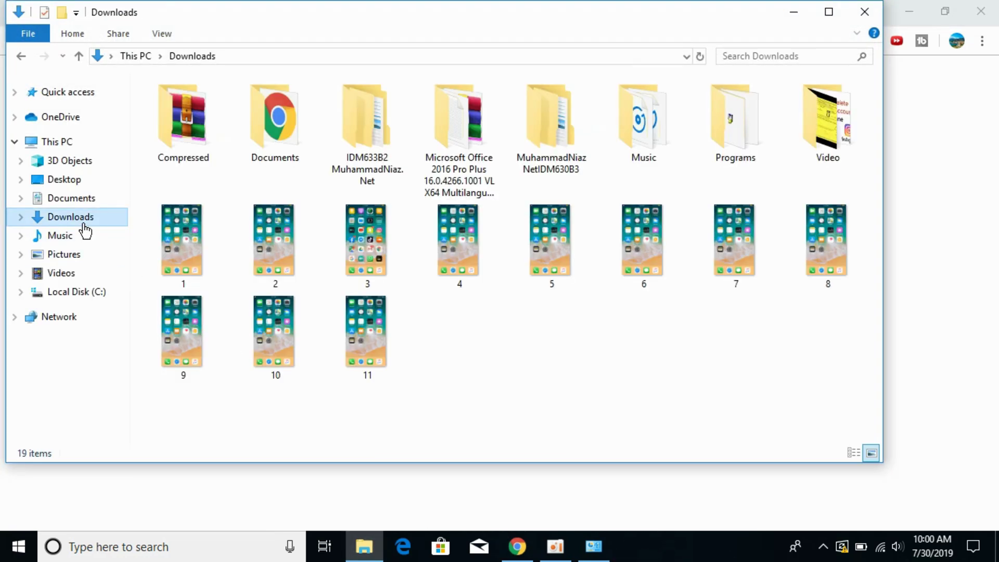
double_click(716, 147)
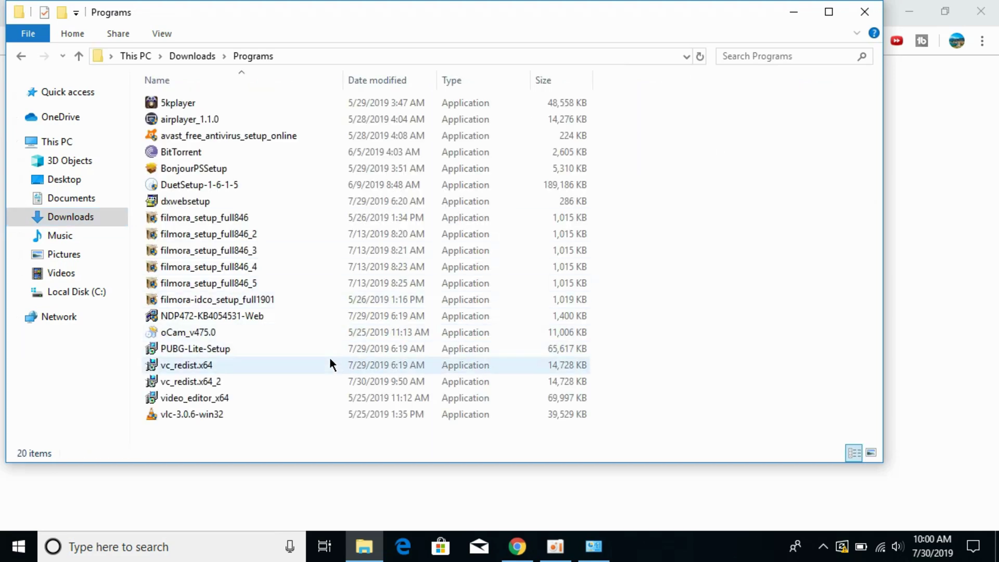
double_click(228, 344)
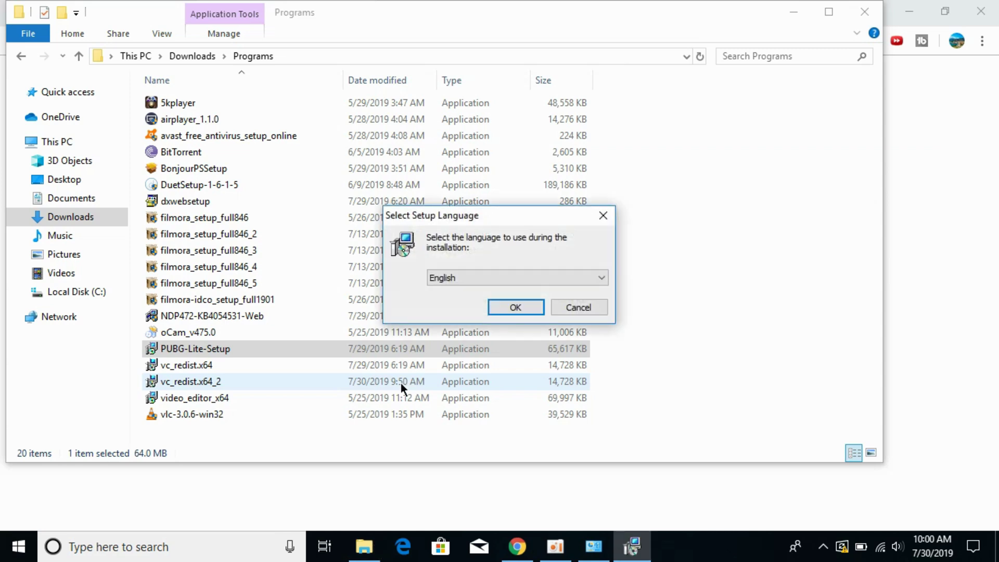
Step: Install PUBG Lite in English, accepting the license, with default location and a desktop shortcut
left_click(502, 308)
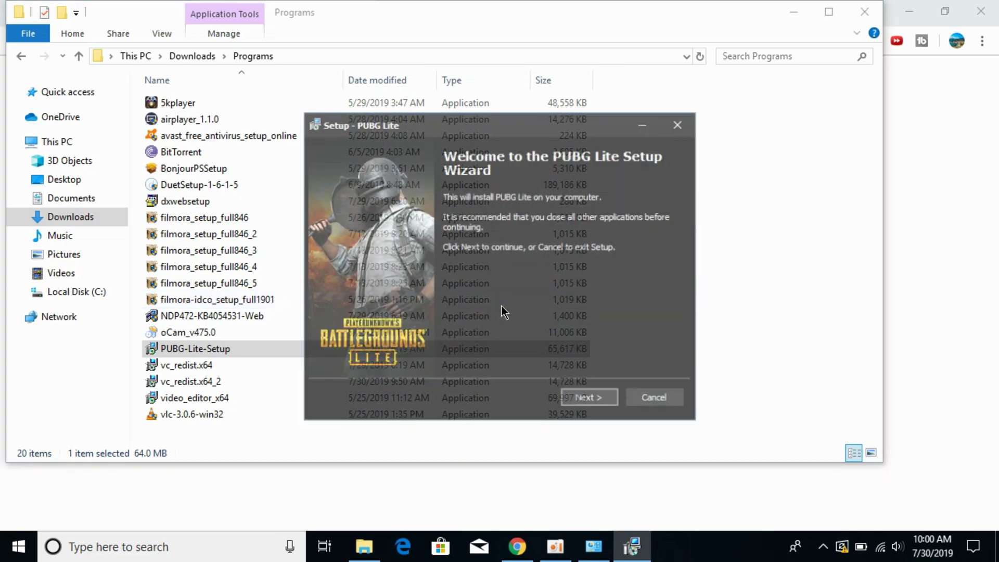
left_click(575, 401)
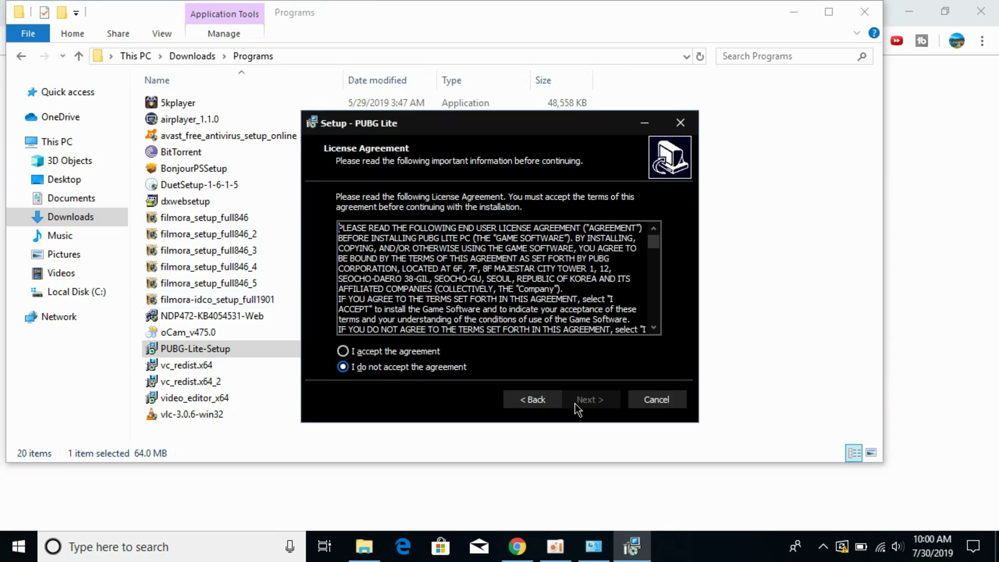
left_click(415, 353)
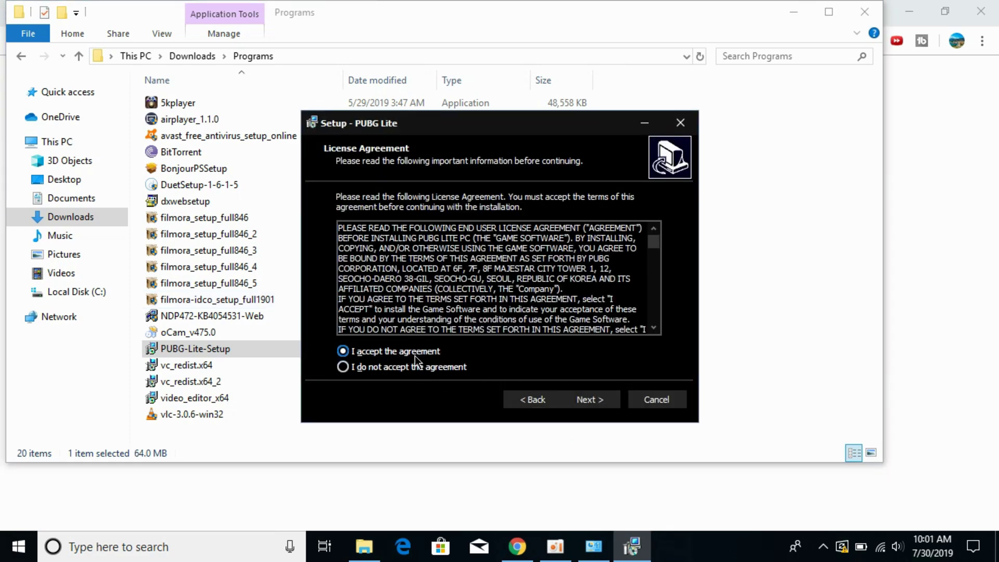
left_click(589, 399)
left_click(591, 400)
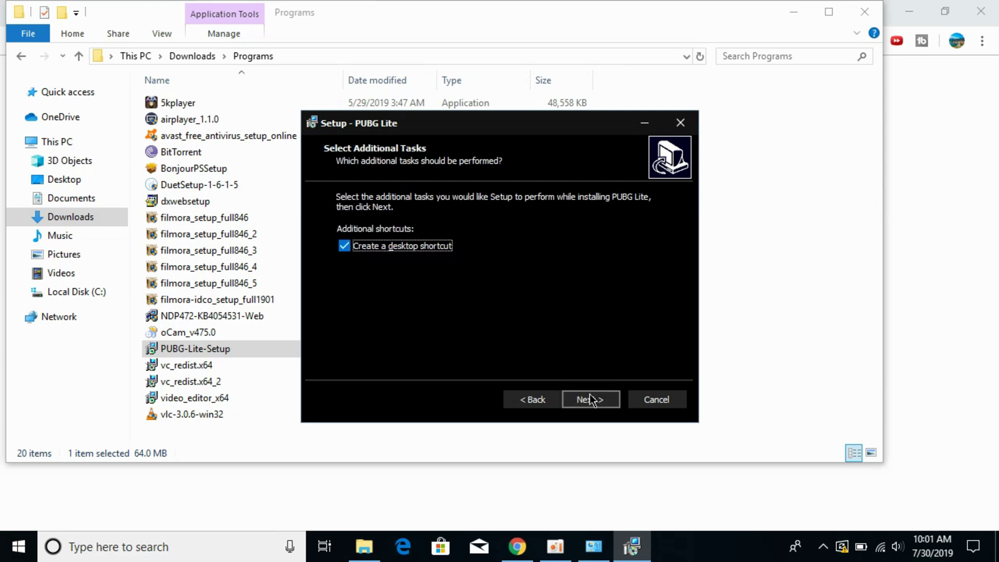
left_click(591, 399)
left_click(590, 400)
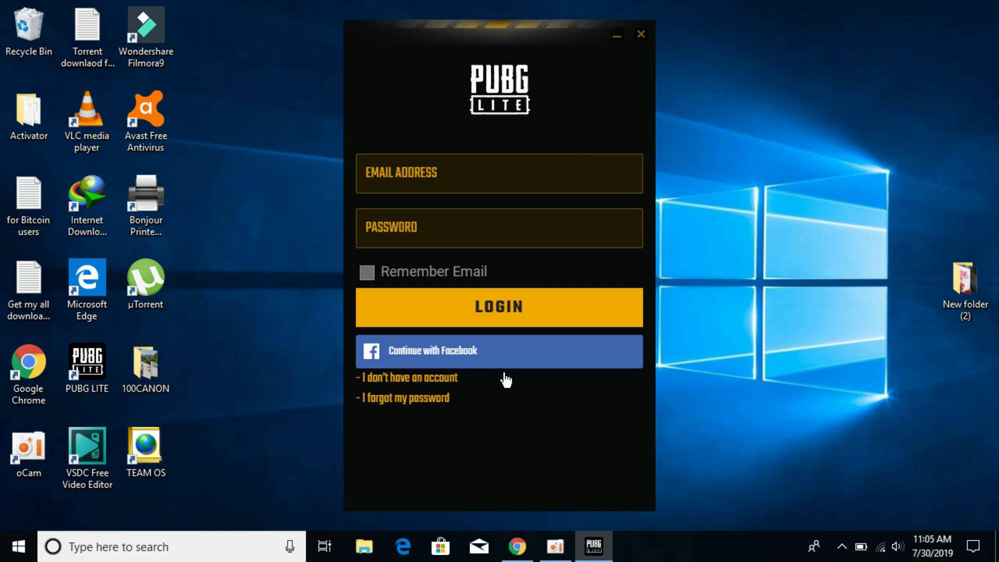
Step: Choose Continue with Facebook on the PUBG Lite launcher login screen
left_click(456, 182)
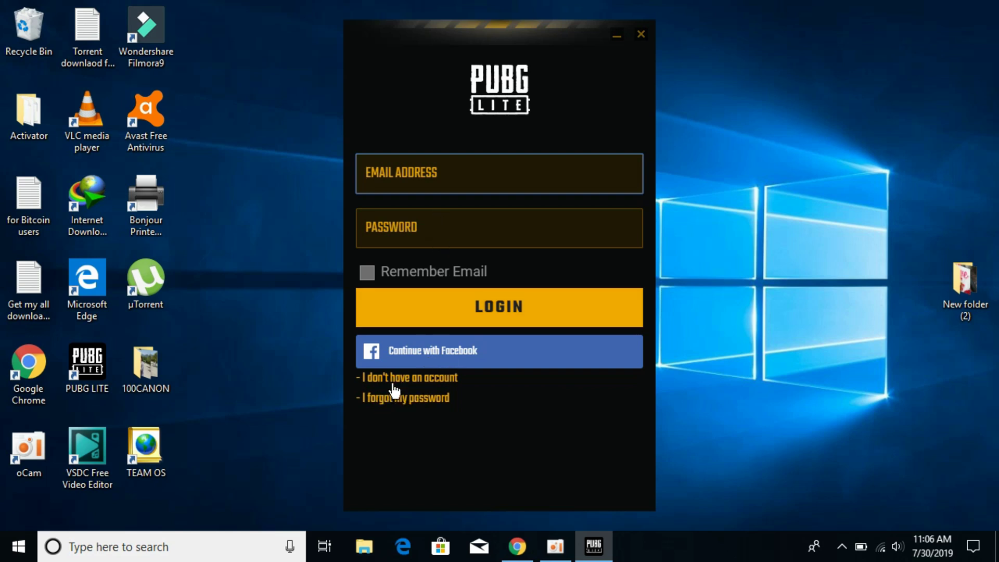
left_click(444, 350)
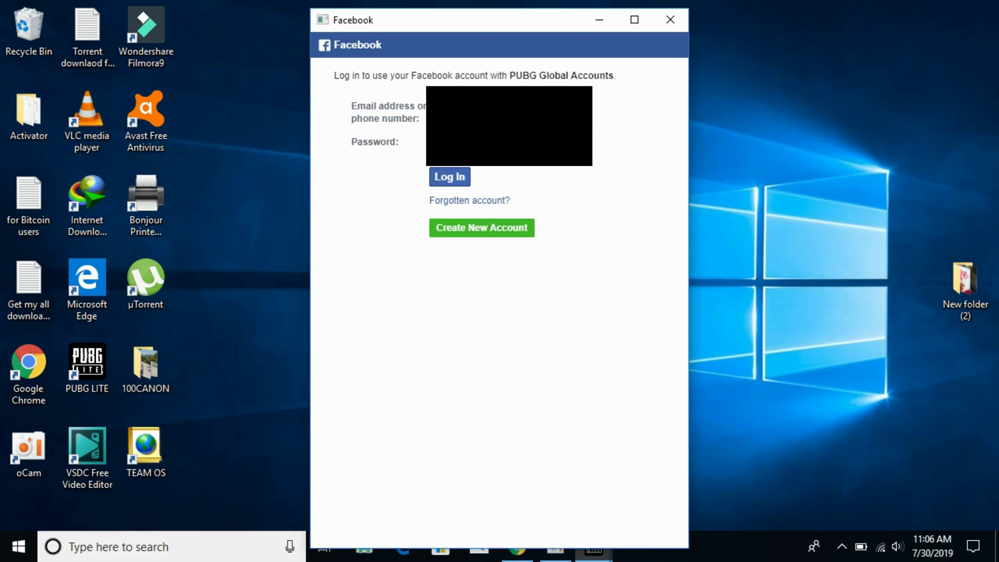
Step: Submit the Facebook login, set birth date January 1, 1998, and accept the privacy policy
key("Return")
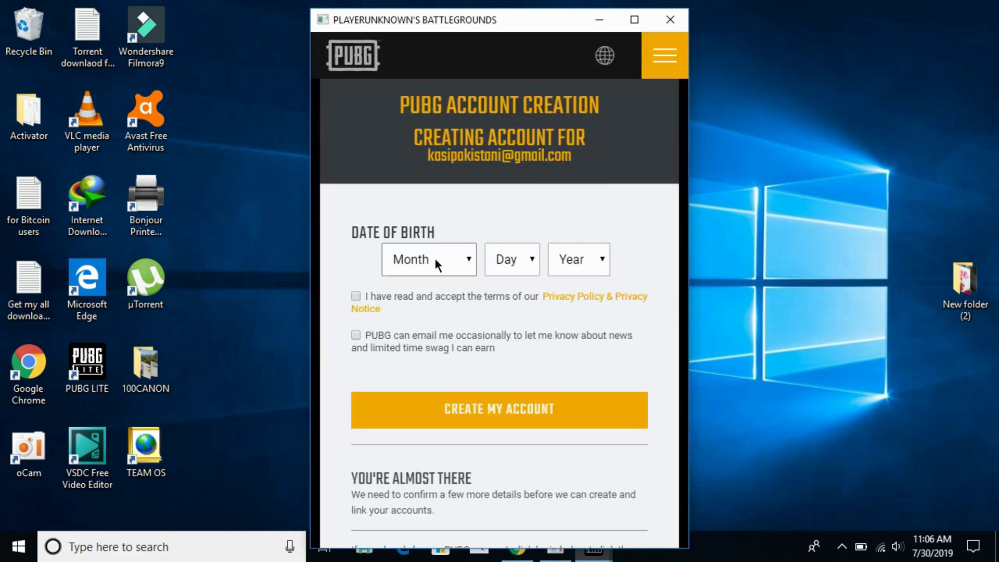
left_click(435, 258)
left_click(430, 299)
left_click(502, 260)
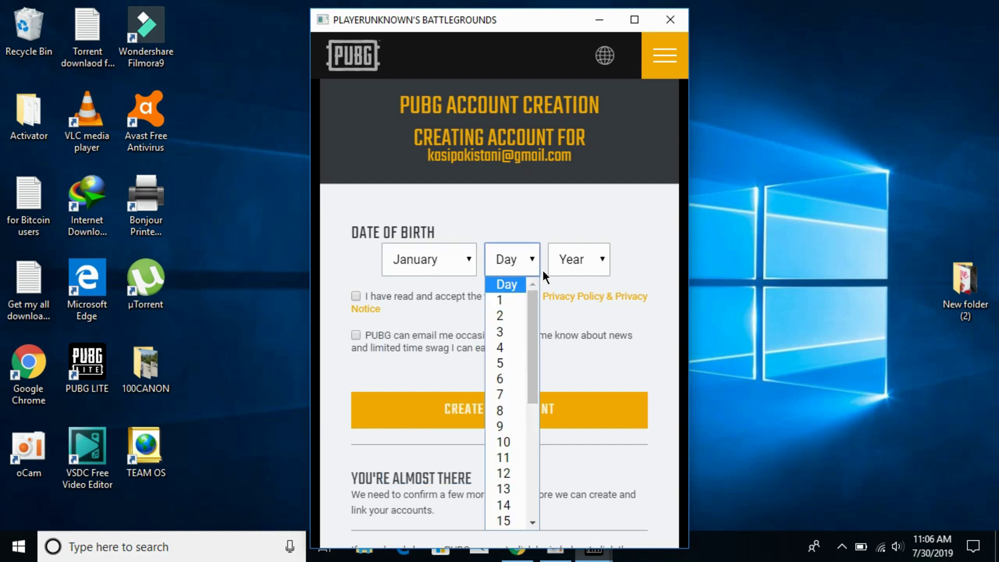
left_click(503, 300)
left_click(512, 303)
left_click(564, 260)
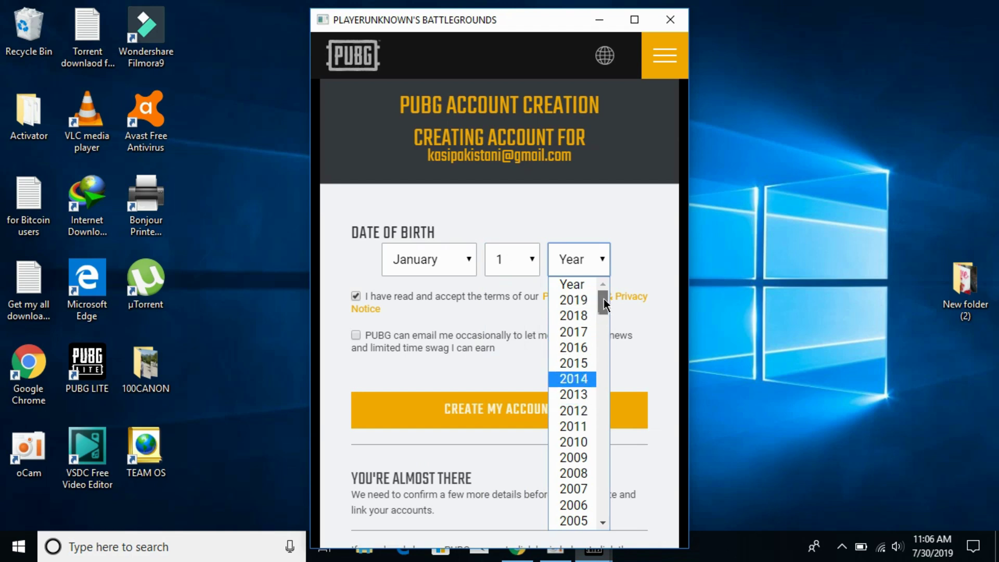
left_click_drag(604, 302, 605, 312)
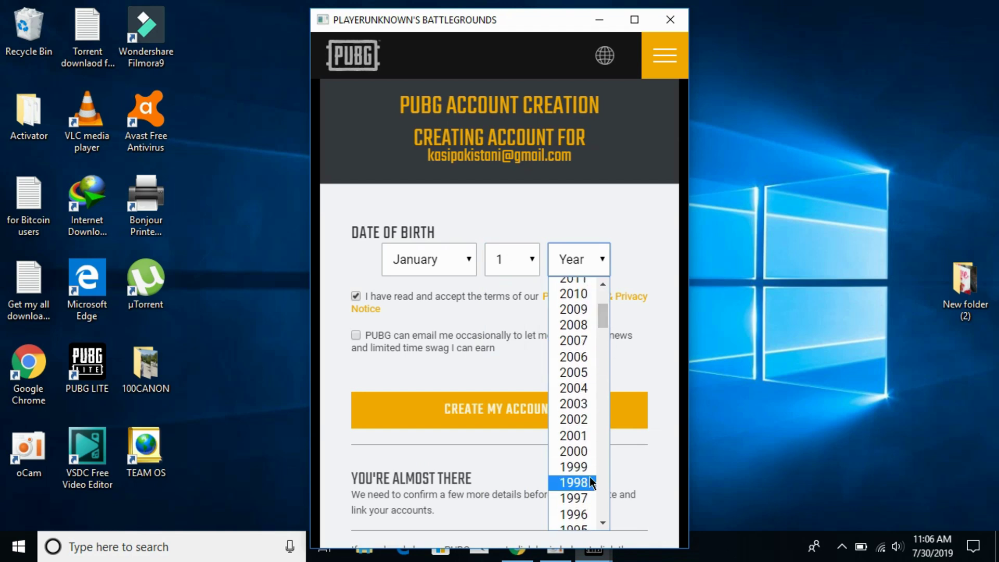
left_click(575, 483)
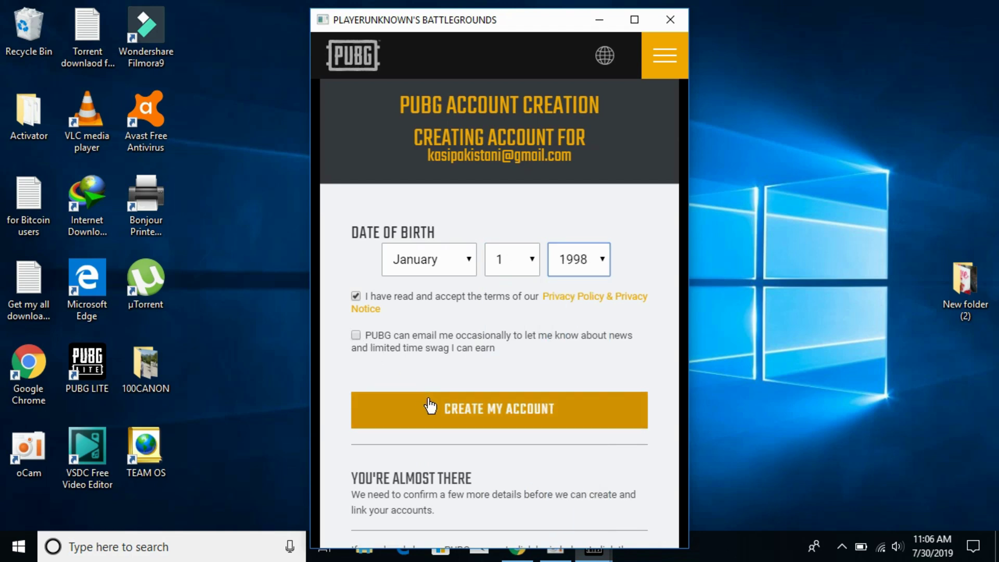
left_click(356, 295)
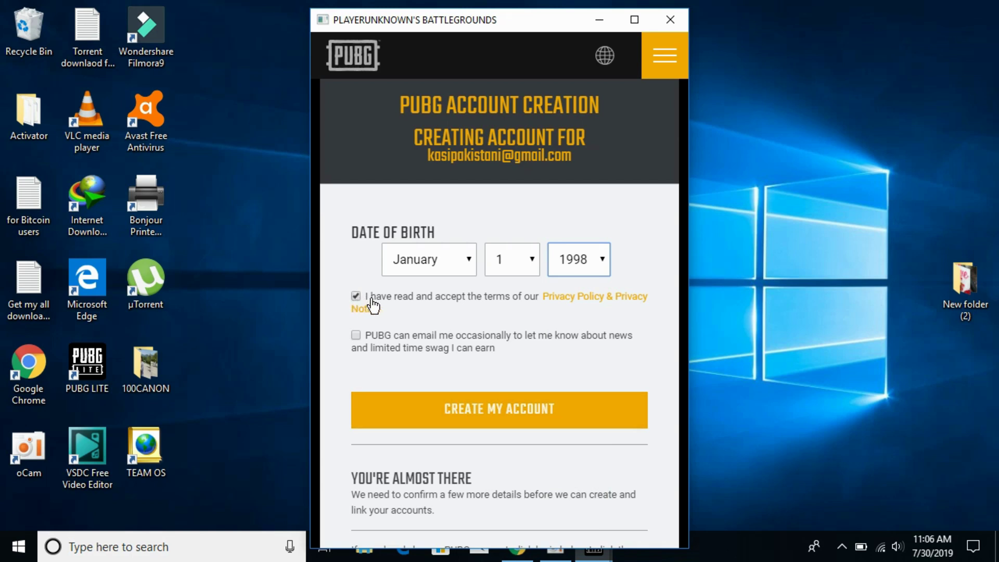
Step: Create the PUBG account and start the 2.4GB PUBG Lite game installation
left_click(471, 402)
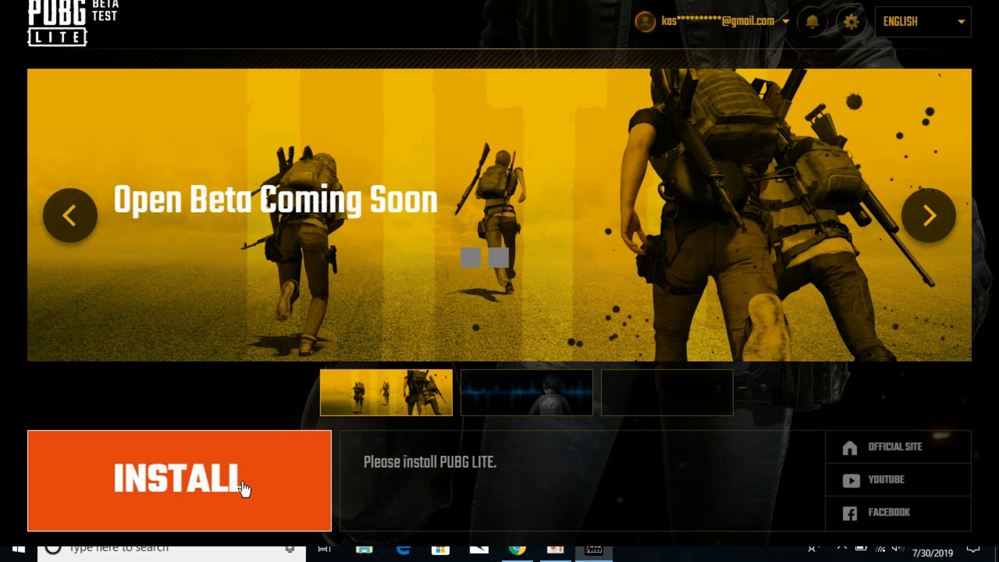
left_click(243, 489)
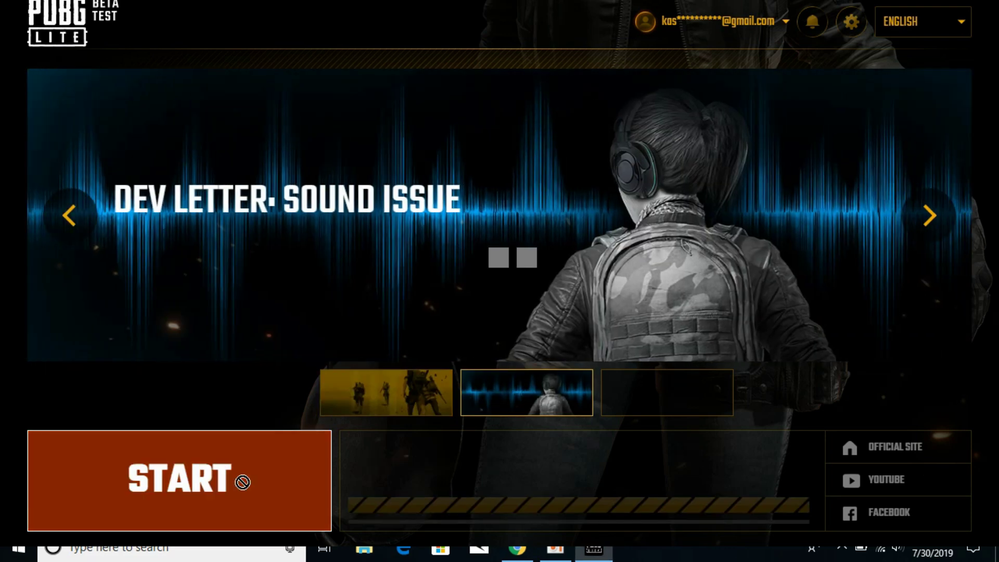